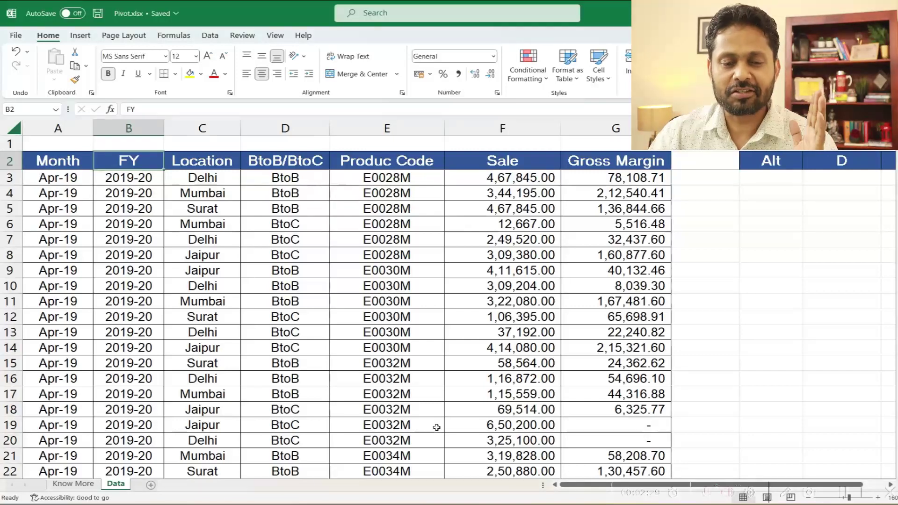
Step: Inspect sample FY, Location, BtoB, Sale and Gross Margin values in the sales data
{"action": "left_click", "coordinate": [44, 173]}
{"action": "left_click_drag", "start_coordinate": [122, 179], "coordinate": [151, 251]}
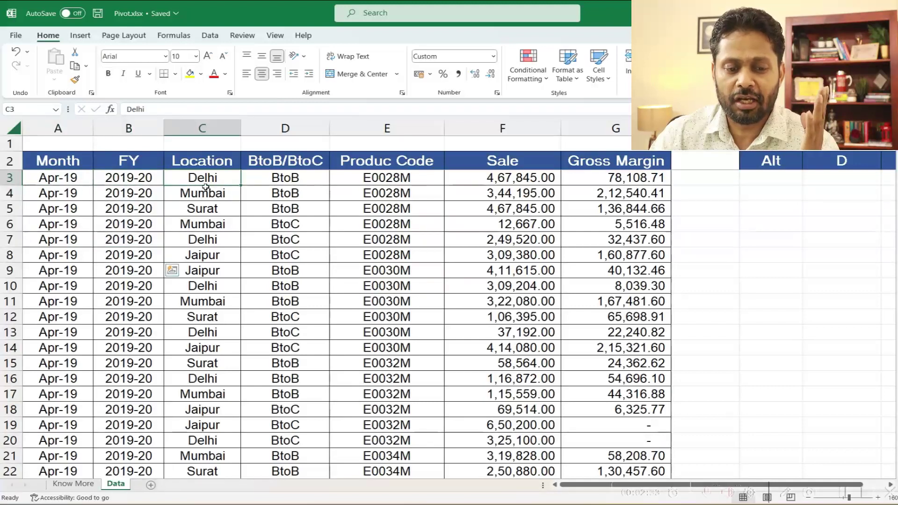
{"action": "left_click_drag", "start_coordinate": [201, 176], "coordinate": [224, 240]}
{"action": "left_click", "coordinate": [319, 177]}
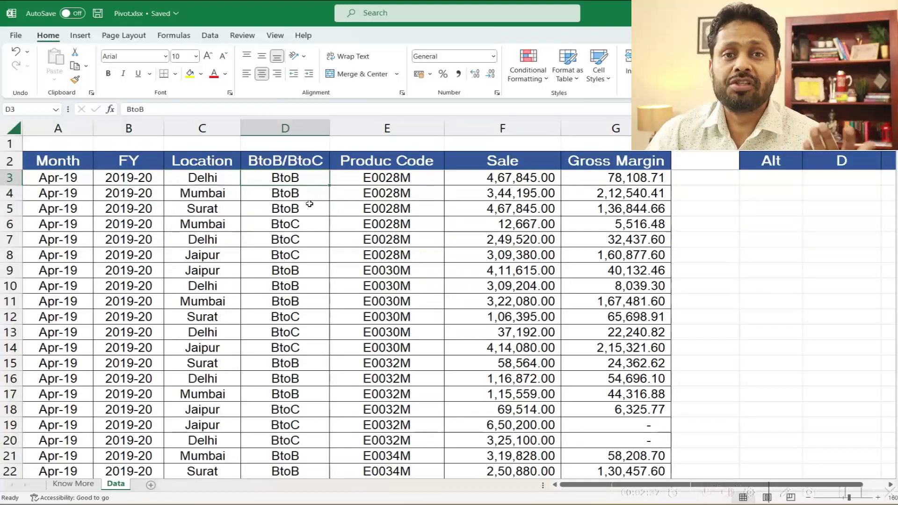
{"action": "key", "text": "Right"}
{"action": "key", "text": "Right"}
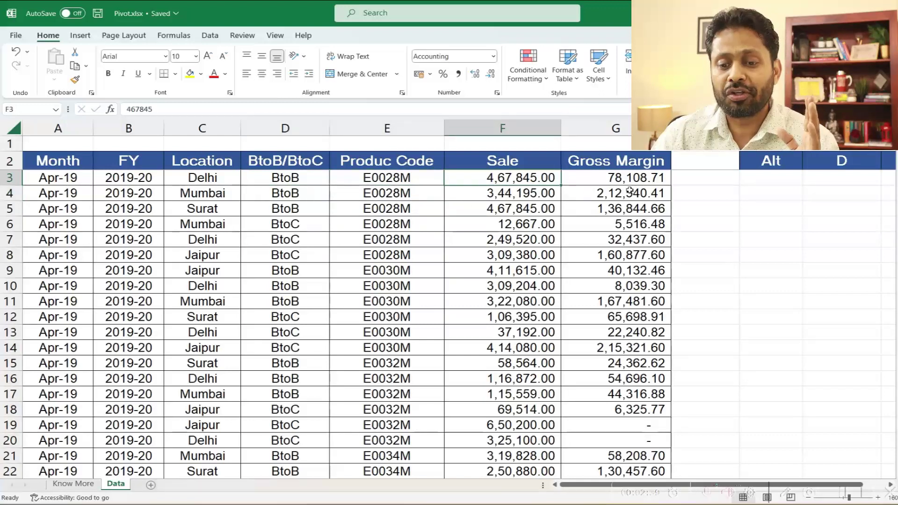
{"action": "left_click", "coordinate": [630, 190]}
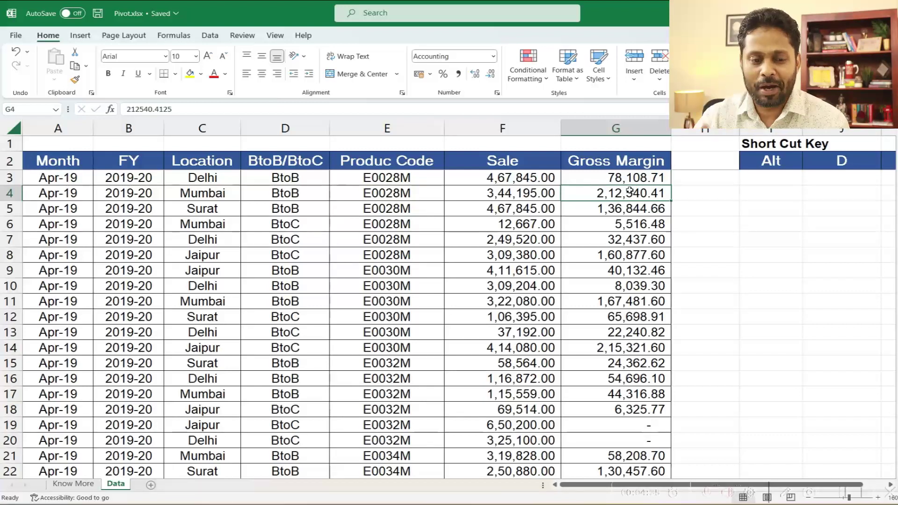
Step: Select the full data range from the Month header in A2 and check the pivot-table insert options
{"action": "left_click", "coordinate": [81, 164]}
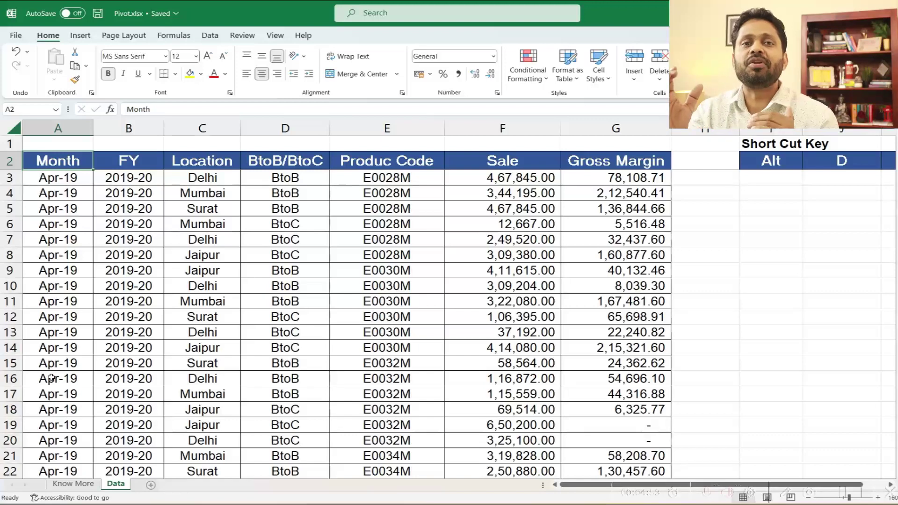
{"action": "key", "text": "ctrl+shift+Right"}
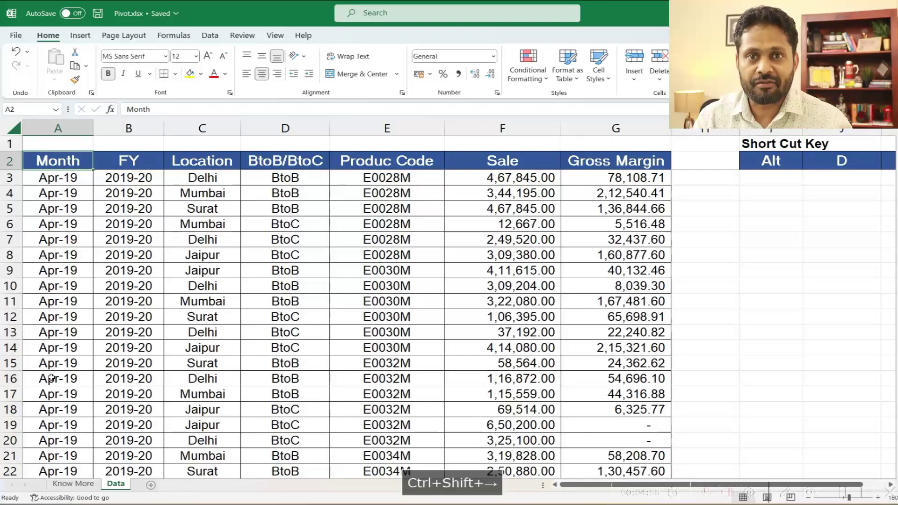
{"action": "key", "text": "ctrl+shift+Down"}
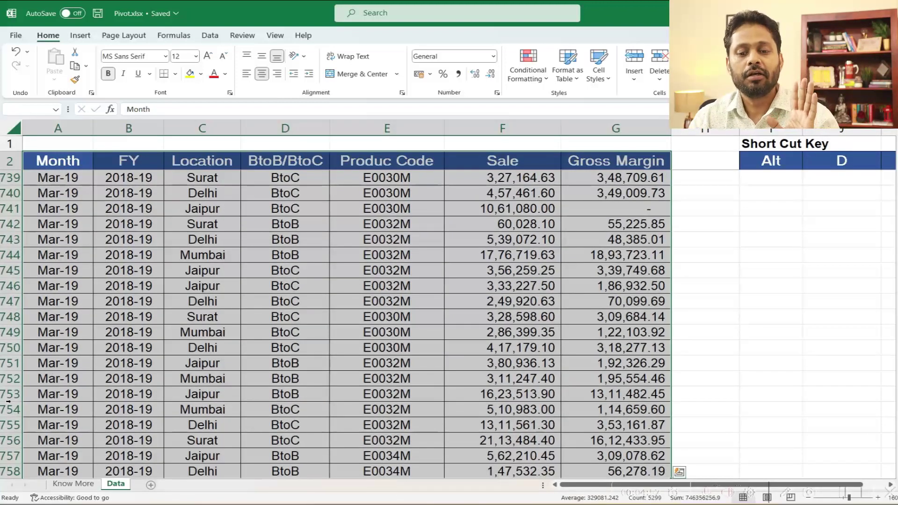
{"action": "scroll", "coordinate": [199, 334], "scroll_direction": "down", "scroll_amount": 1}
{"action": "scroll", "coordinate": [69, 180], "scroll_direction": "up", "scroll_amount": 1}
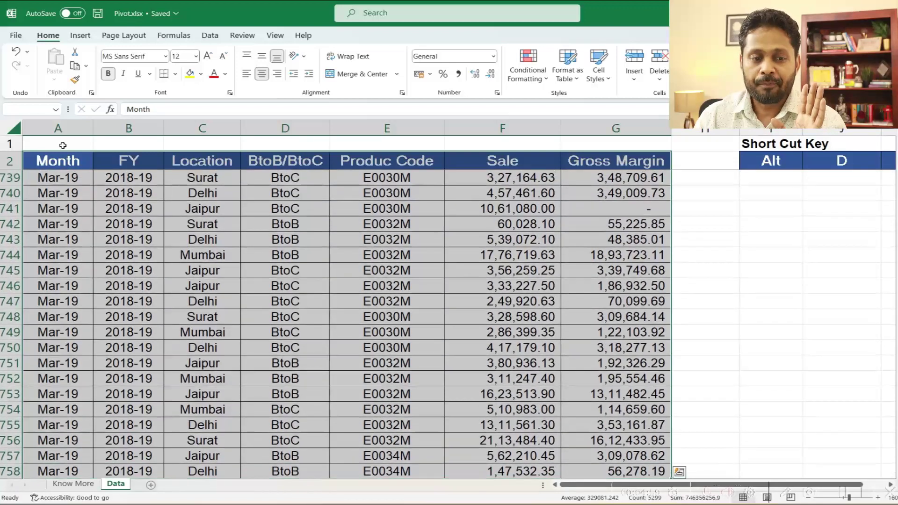
{"action": "left_click", "coordinate": [80, 35]}
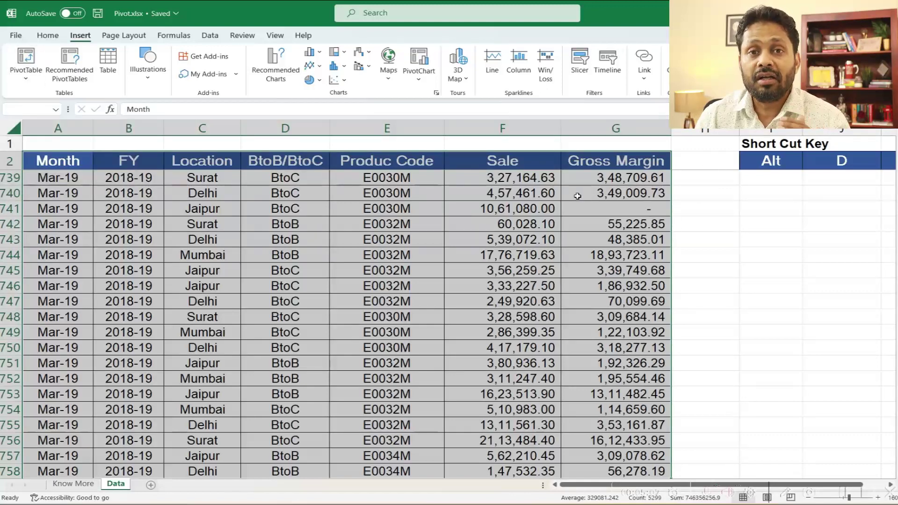
Step: Reselect the whole range from A2 and launch the PivotTable and PivotChart Wizard with Alt+D, P
{"action": "key", "text": "Left"}
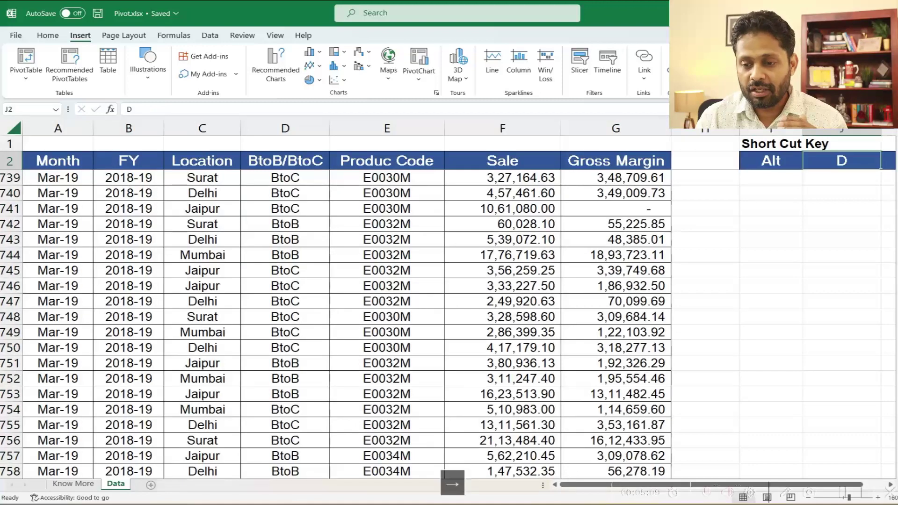
{"action": "key", "text": "ctrl+Left"}
{"action": "key", "text": "ctrl+Left"}
{"action": "key", "text": "ctrl+Left"}
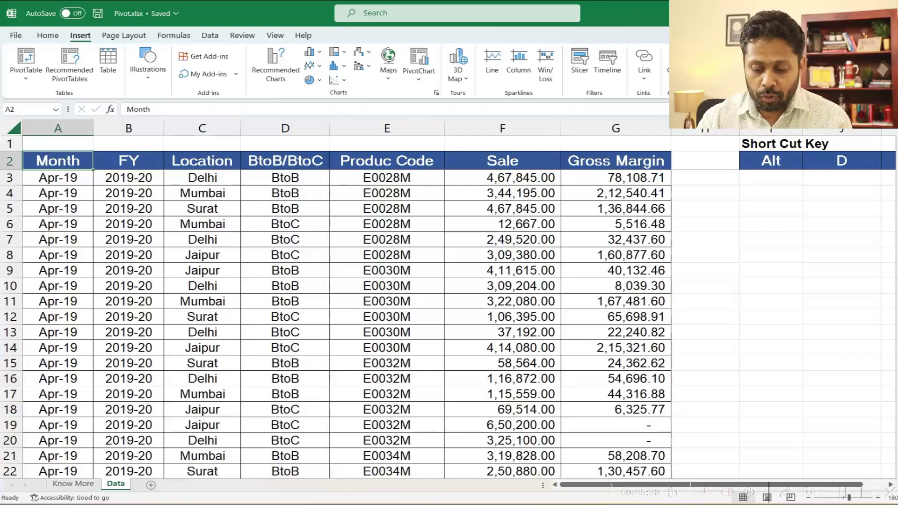
{"action": "key", "text": "ctrl+shift+Right"}
{"action": "key", "text": "ctrl+shift+Down"}
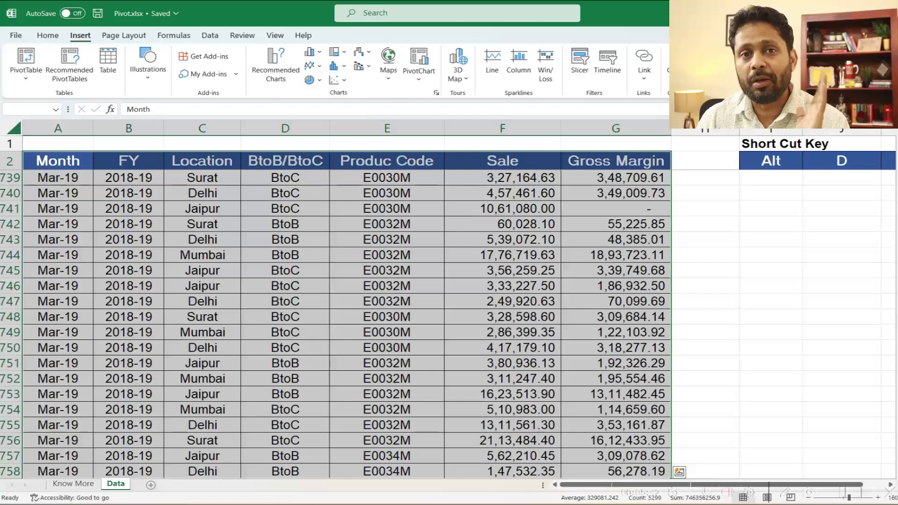
{"action": "key", "text": "alt+d"}
{"action": "key", "text": "p"}
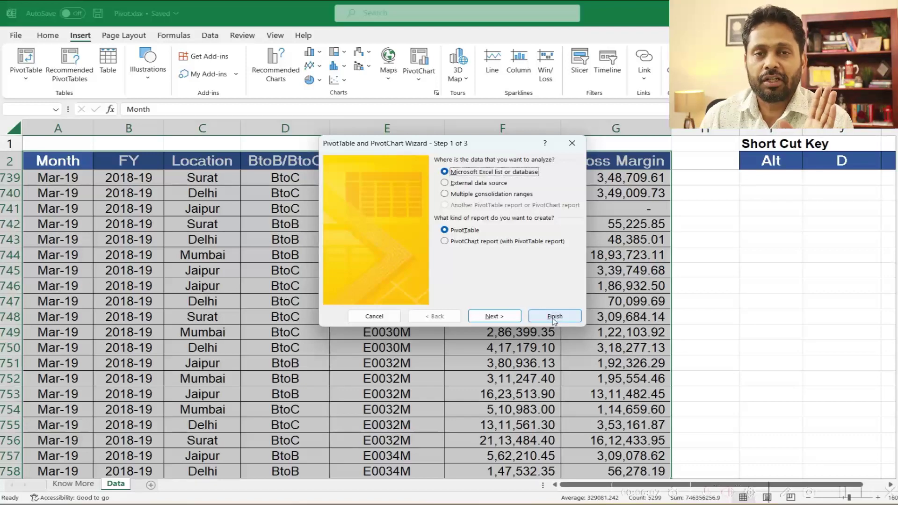
Step: Build the pivot from the Excel list, range $A$2:$G$758, placed on a new worksheet
{"action": "left_click", "coordinate": [508, 318]}
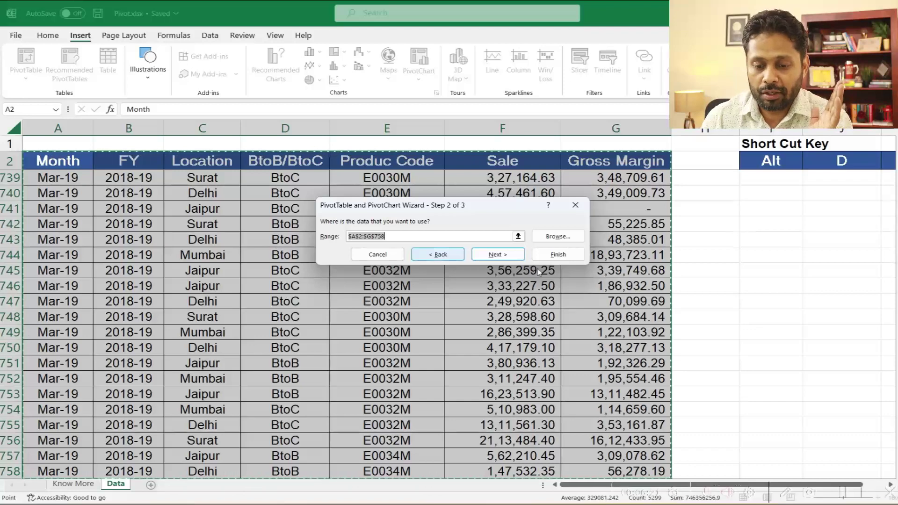
{"action": "left_click", "coordinate": [495, 254]}
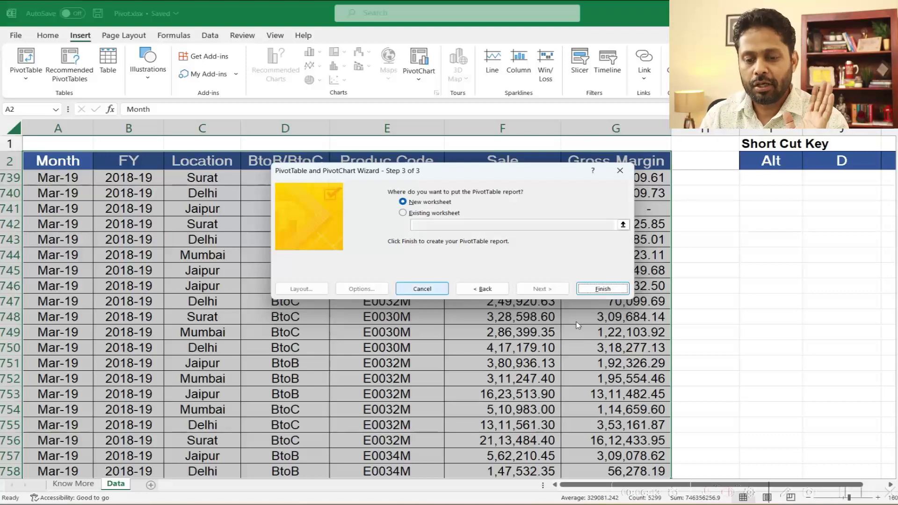
{"action": "left_click", "coordinate": [603, 289]}
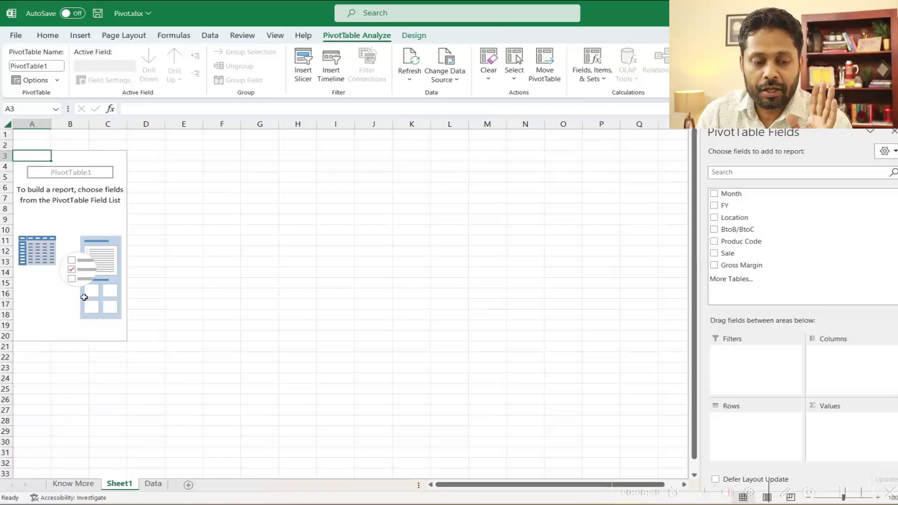
{"action": "left_click", "coordinate": [66, 242]}
{"action": "scroll", "coordinate": [65, 243], "scroll_direction": "up", "scroll_amount": 1}
{"action": "scroll", "coordinate": [72, 251], "scroll_direction": "up", "scroll_amount": 1}
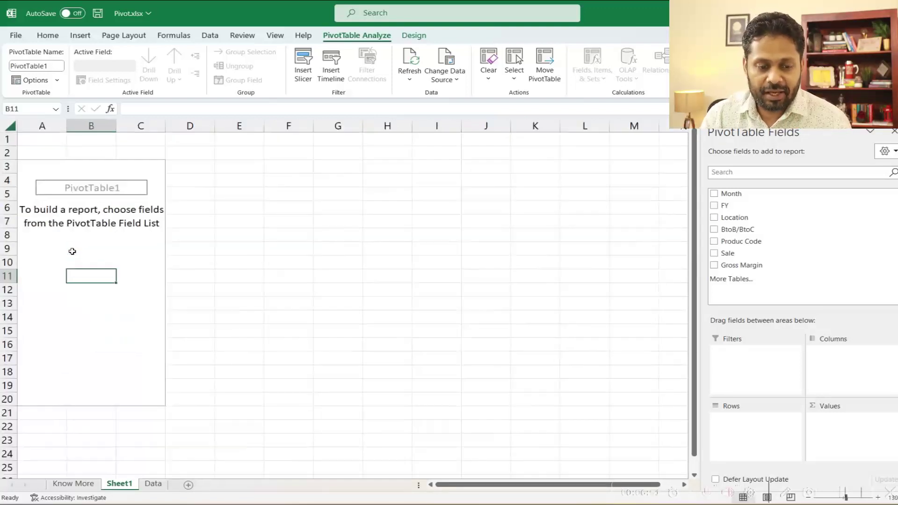
{"action": "left_click", "coordinate": [103, 227]}
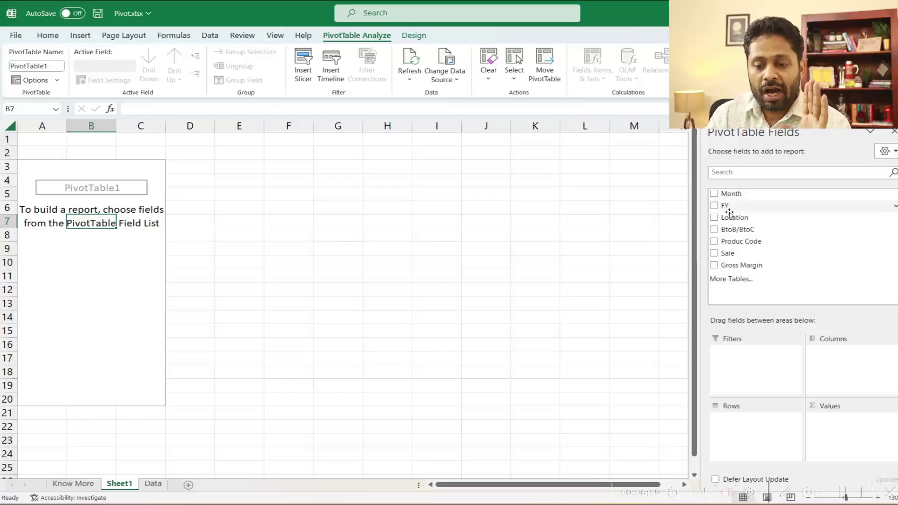
{"action": "left_click", "coordinate": [153, 484]}
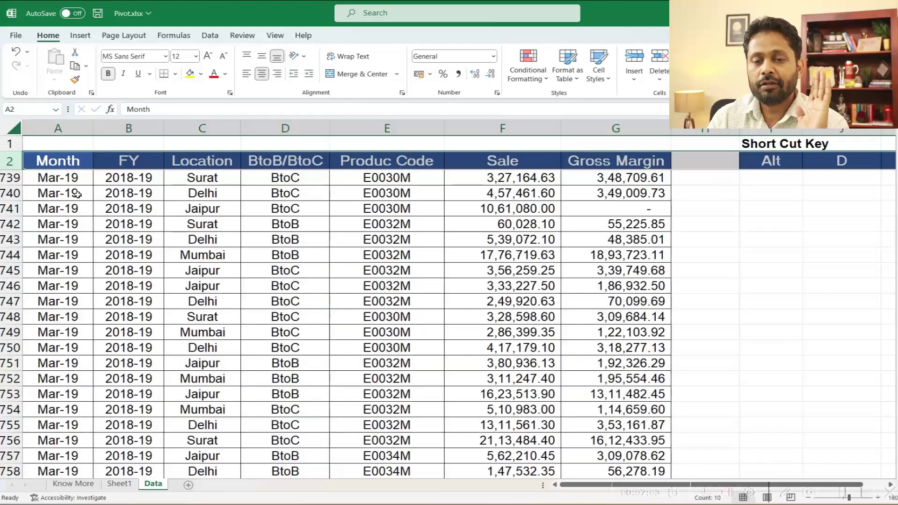
{"action": "left_click", "coordinate": [118, 483]}
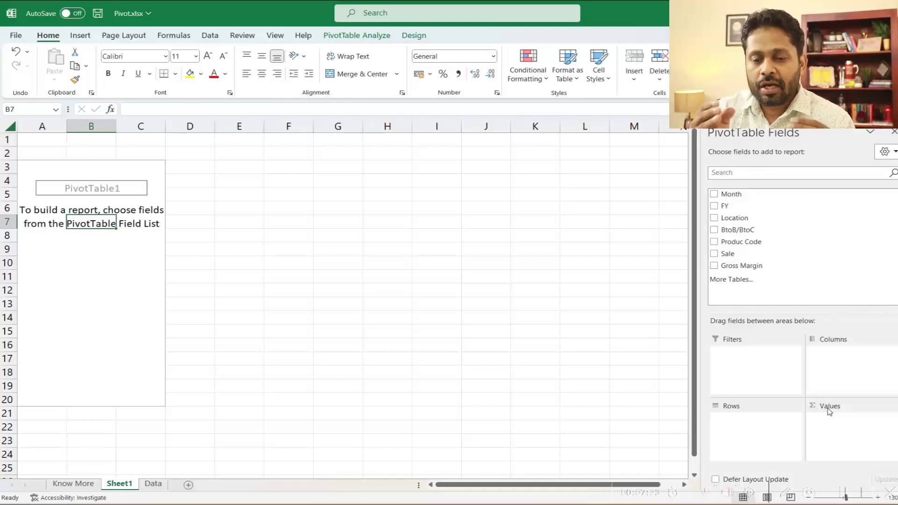
{"action": "left_click", "coordinate": [152, 484]}
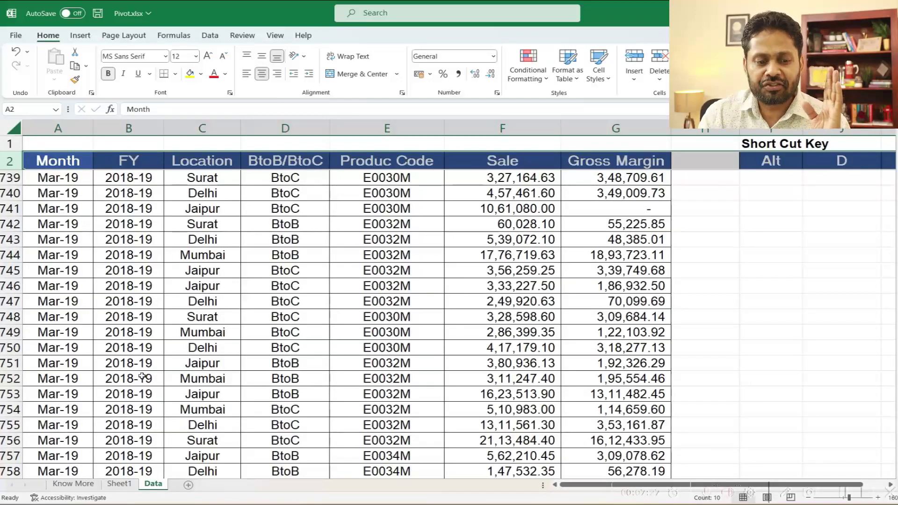
{"action": "left_click", "coordinate": [202, 128]}
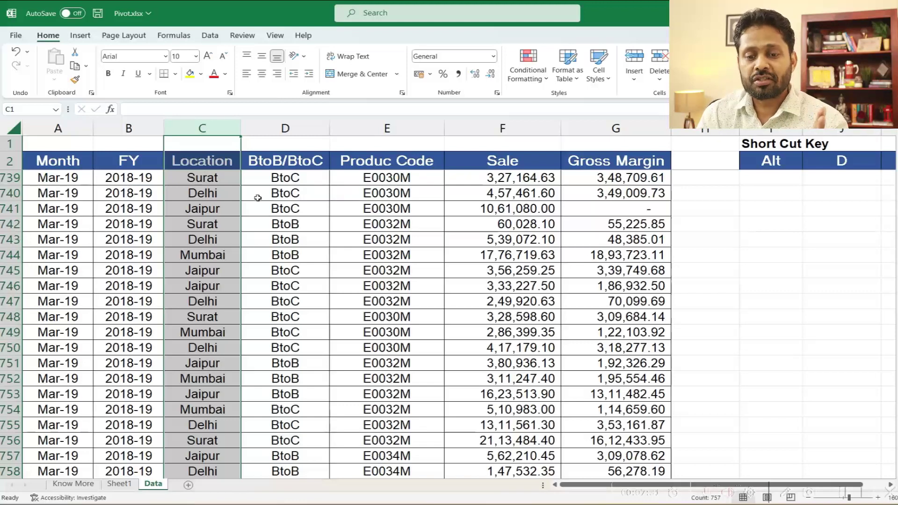
{"action": "left_click", "coordinate": [490, 159]}
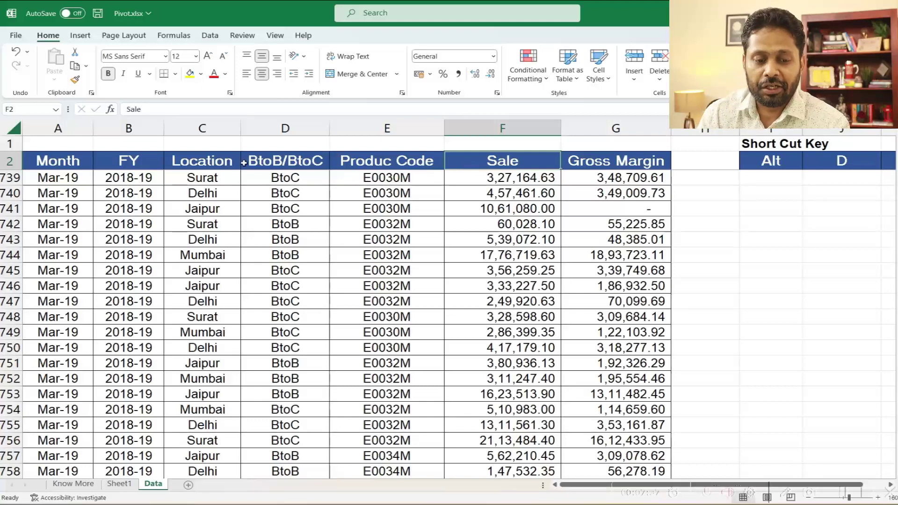
{"action": "left_click", "coordinate": [205, 178]}
{"action": "left_click", "coordinate": [193, 255]}
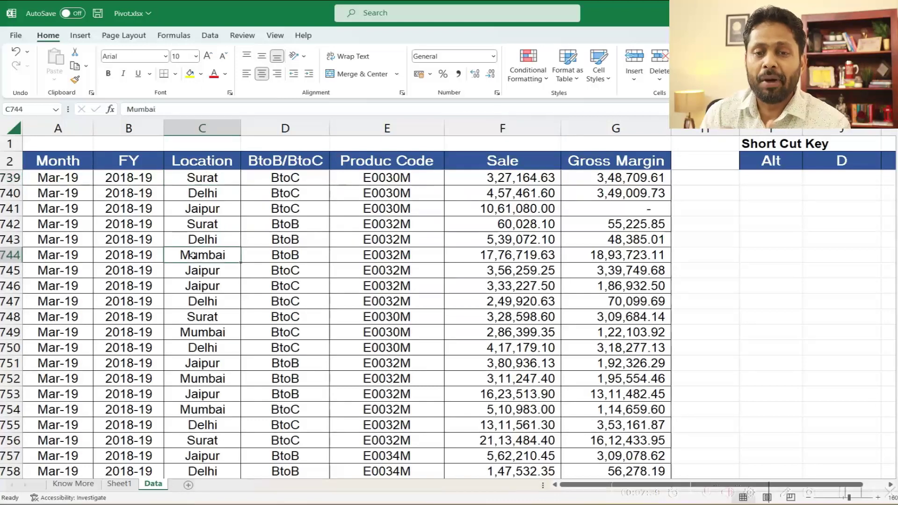
{"action": "key", "text": "ctrl+Page_Up"}
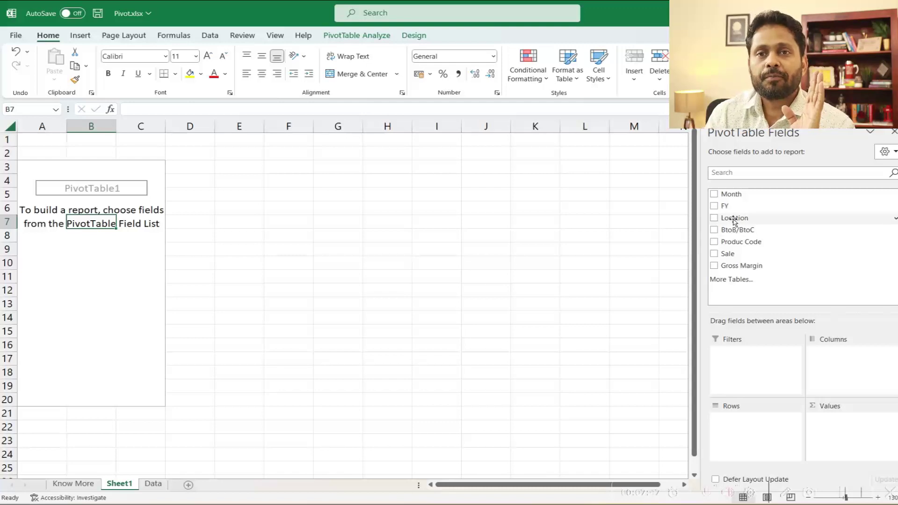
Step: Drag Location into Rows and check the four location labels in A4:A7
{"action": "left_click_drag", "start_coordinate": [734, 220], "coordinate": [742, 230]}
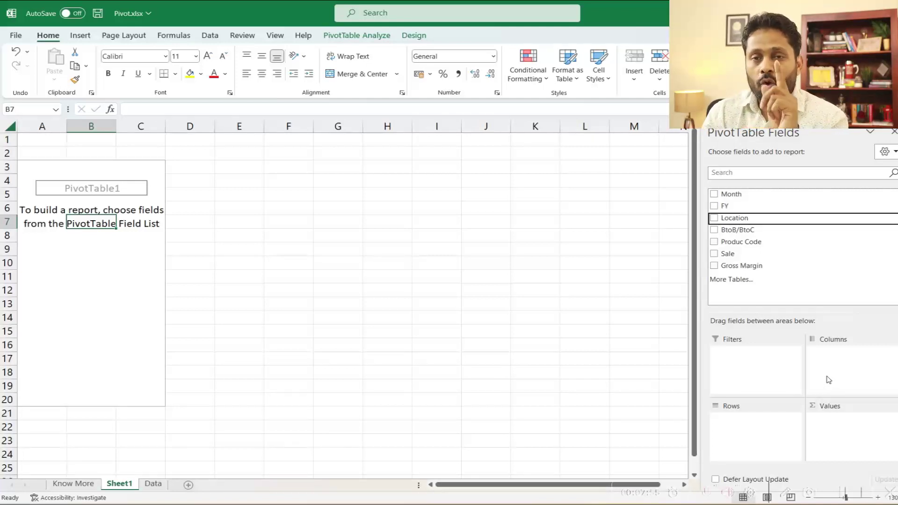
{"action": "left_click_drag", "start_coordinate": [744, 218], "coordinate": [770, 434]}
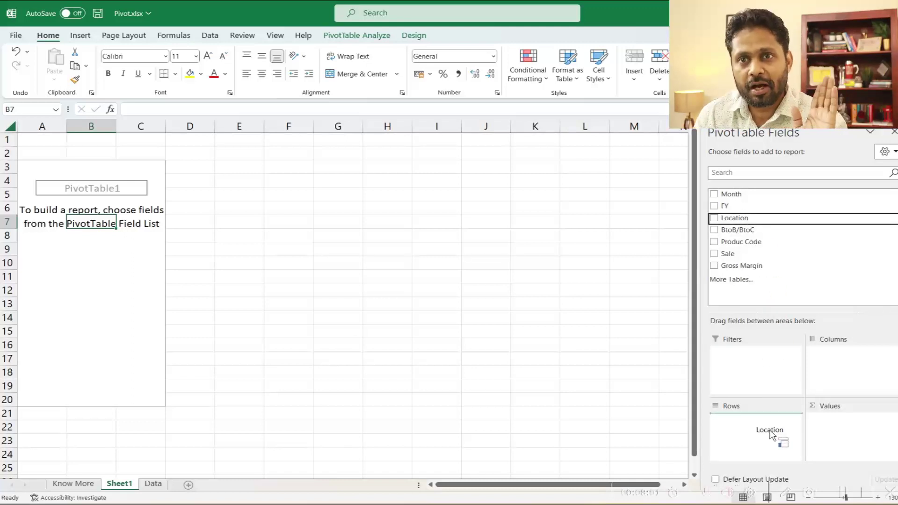
{"action": "left_click_drag", "start_coordinate": [770, 434], "coordinate": [770, 432]}
{"action": "left_click_drag", "start_coordinate": [70, 185], "coordinate": [68, 222]}
{"action": "scroll", "coordinate": [107, 244], "scroll_direction": "up", "scroll_amount": 2, "text": "ctrl"}
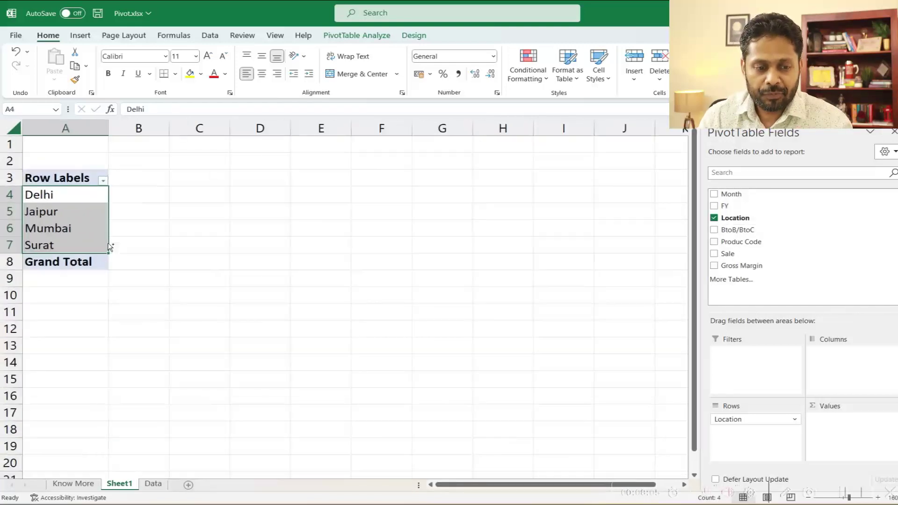
{"action": "scroll", "coordinate": [108, 244], "scroll_direction": "up", "scroll_amount": 1, "text": "ctrl"}
{"action": "left_click", "coordinate": [84, 185]}
{"action": "scroll", "coordinate": [153, 265], "scroll_direction": "up", "scroll_amount": 1}
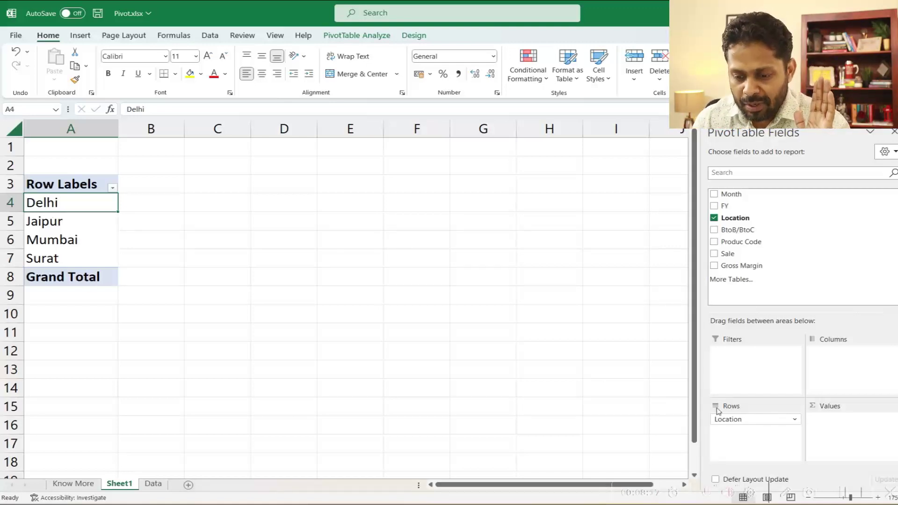
Step: Try Location as column headings, then return it to Rows listing Delhi, Jaipur, Mumbai and Surat
{"action": "left_click_drag", "start_coordinate": [732, 419], "coordinate": [847, 371]}
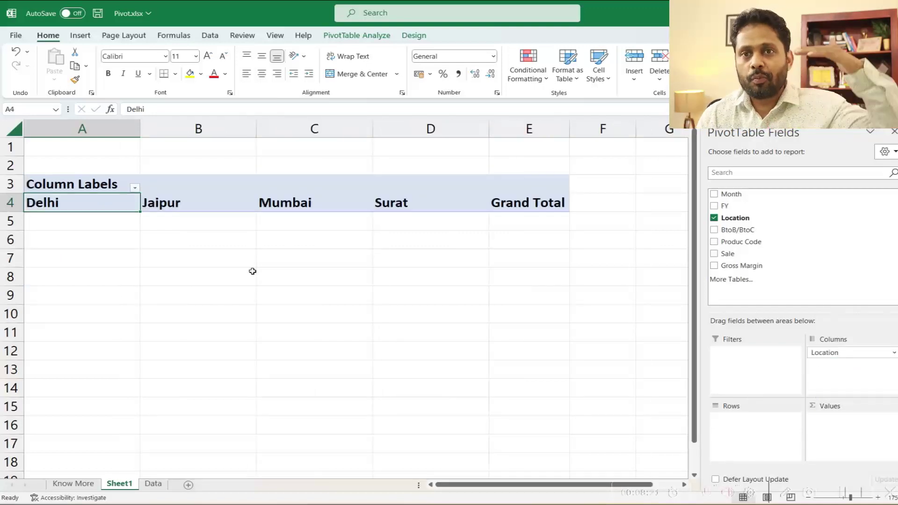
{"action": "key", "text": "Right"}
{"action": "key", "text": "Right"}
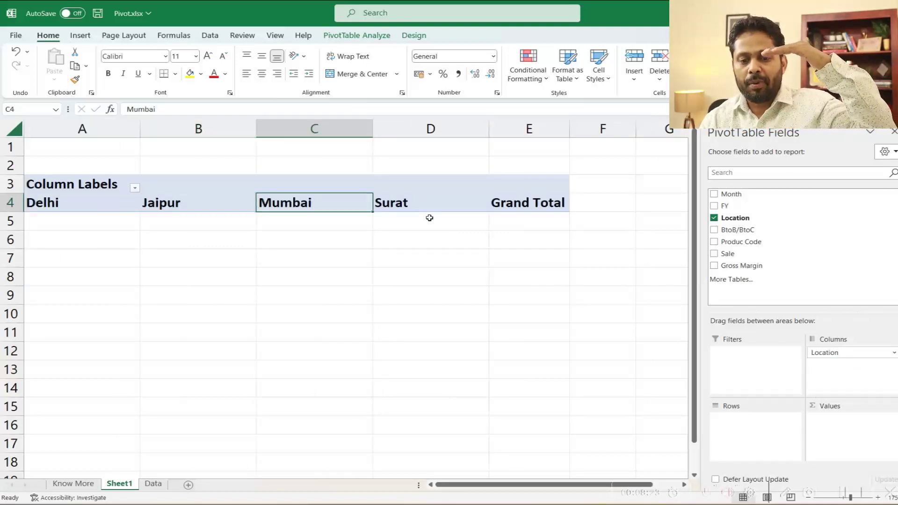
{"action": "left_click", "coordinate": [421, 207]}
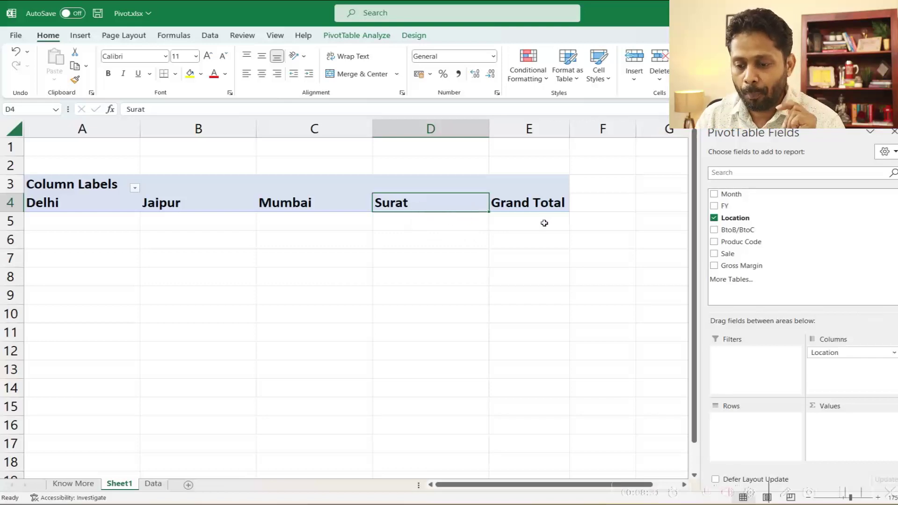
{"action": "left_click_drag", "start_coordinate": [825, 353], "coordinate": [785, 443]}
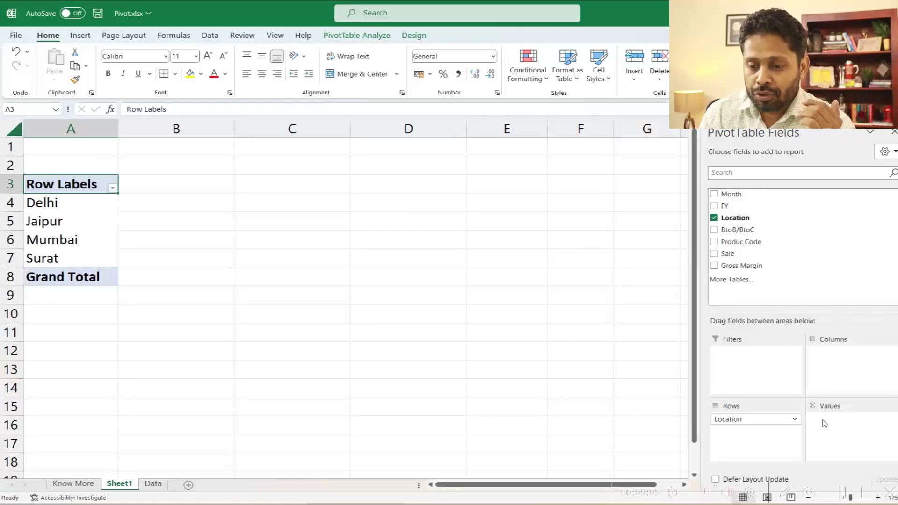
Step: Add Sale to Values and format columns B–E as Accounting with zero decimal places
{"action": "left_click_drag", "start_coordinate": [728, 254], "coordinate": [852, 422]}
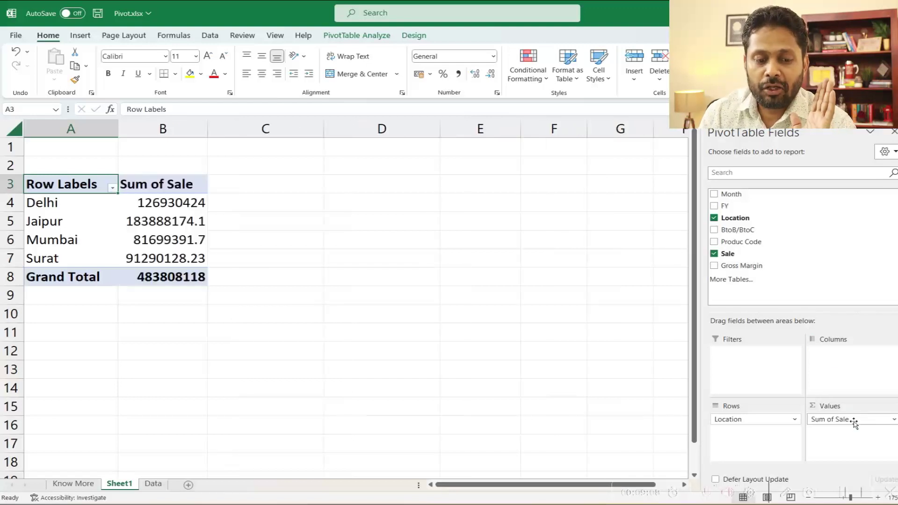
{"action": "left_click", "coordinate": [194, 209]}
{"action": "left_click_drag", "start_coordinate": [169, 128], "coordinate": [442, 122]}
{"action": "left_click", "coordinate": [459, 76]}
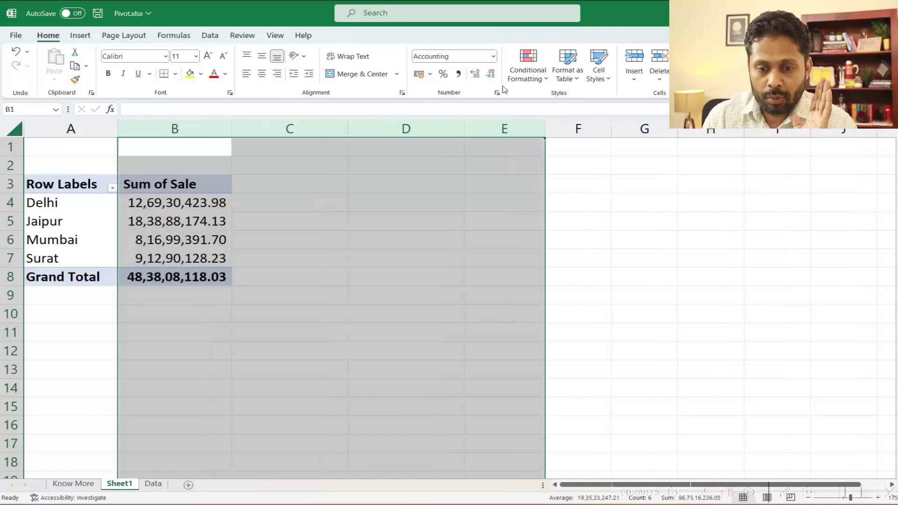
{"action": "double_click", "coordinate": [490, 80]}
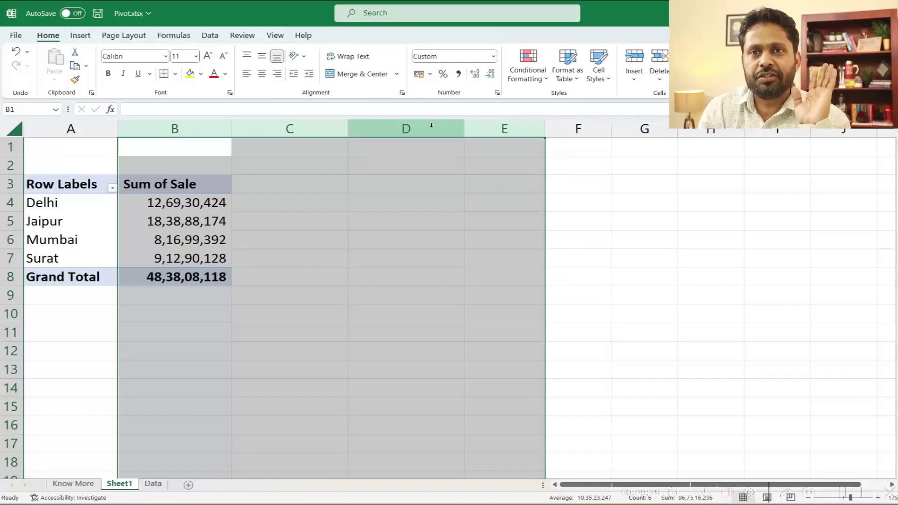
Step: Check the Delhi and Jaipur sale totals and start dragging Gross Margin toward Values
{"action": "left_click", "coordinate": [165, 216]}
{"action": "key", "text": "Up"}
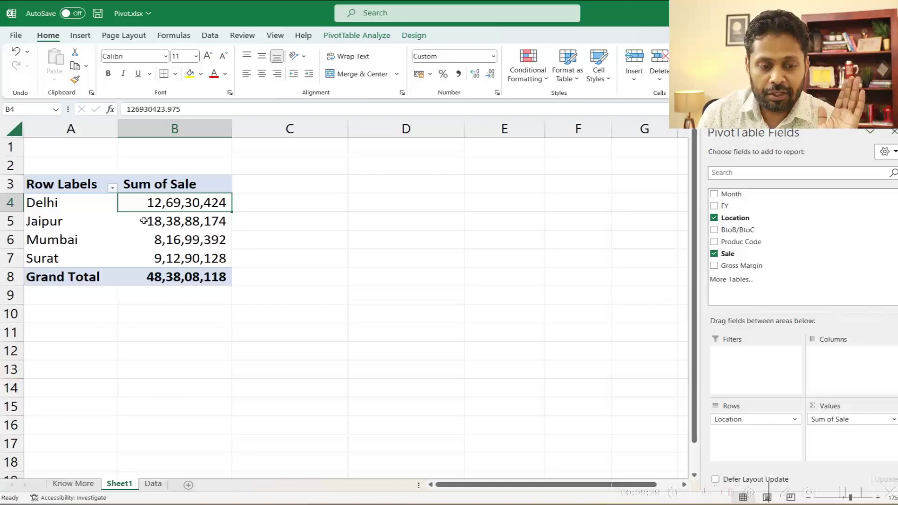
{"action": "left_click", "coordinate": [161, 221]}
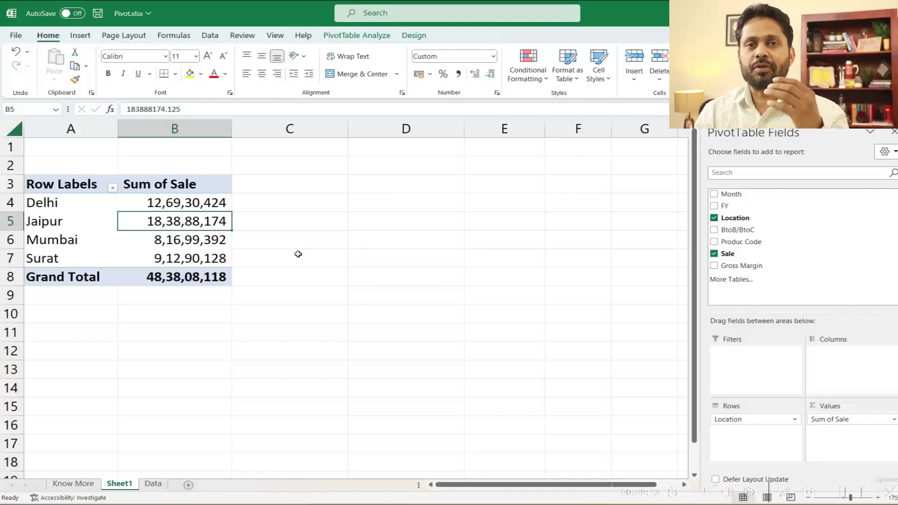
{"action": "left_click", "coordinate": [200, 204]}
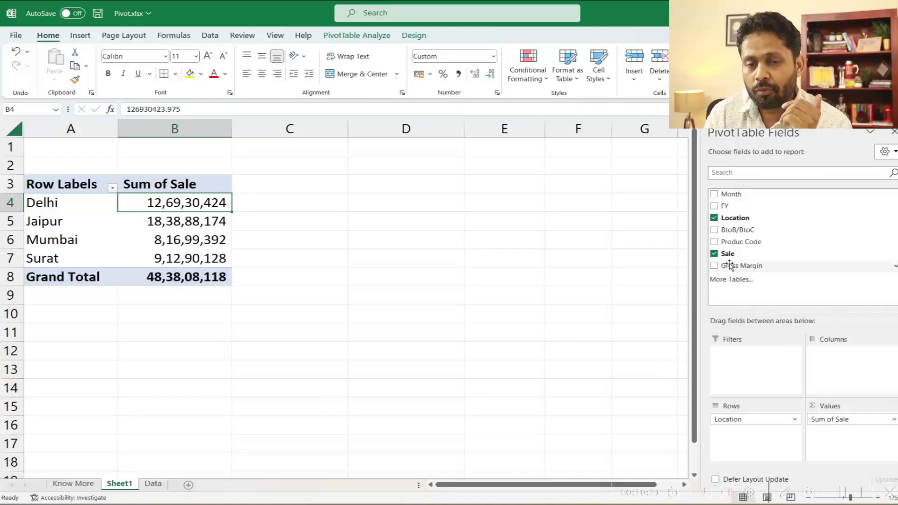
{"action": "left_click_drag", "start_coordinate": [729, 265], "coordinate": [889, 449]}
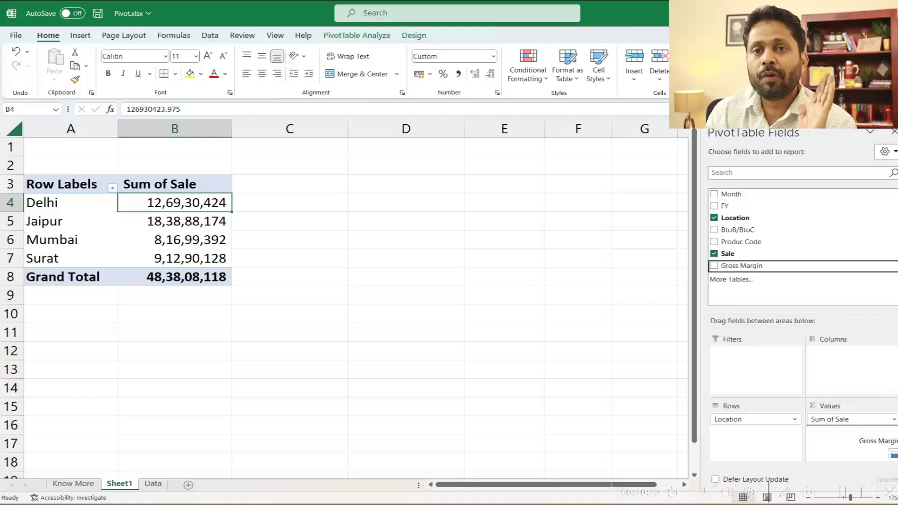
Step: Add Gross Margin to Values and move Sum of Gross Margin above Sum of Sale
{"action": "left_click_drag", "start_coordinate": [888, 449], "coordinate": [880, 444]}
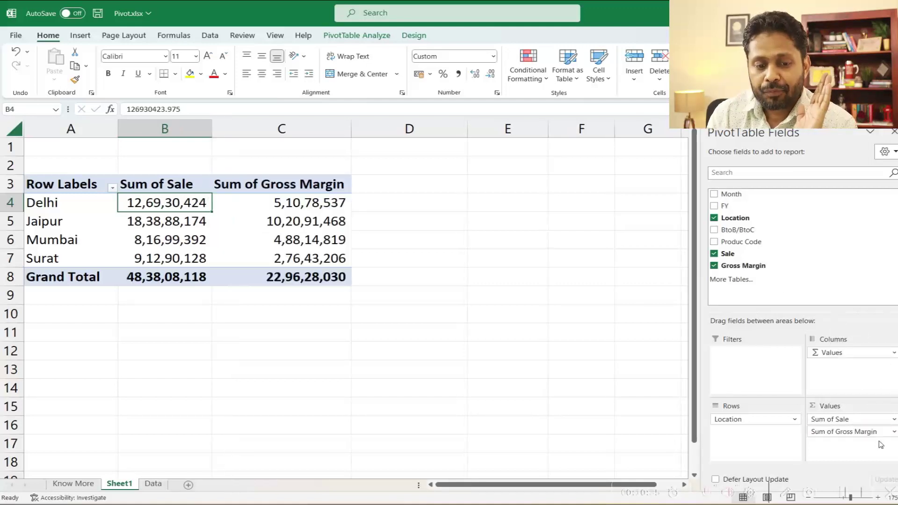
{"action": "left_click", "coordinate": [327, 207]}
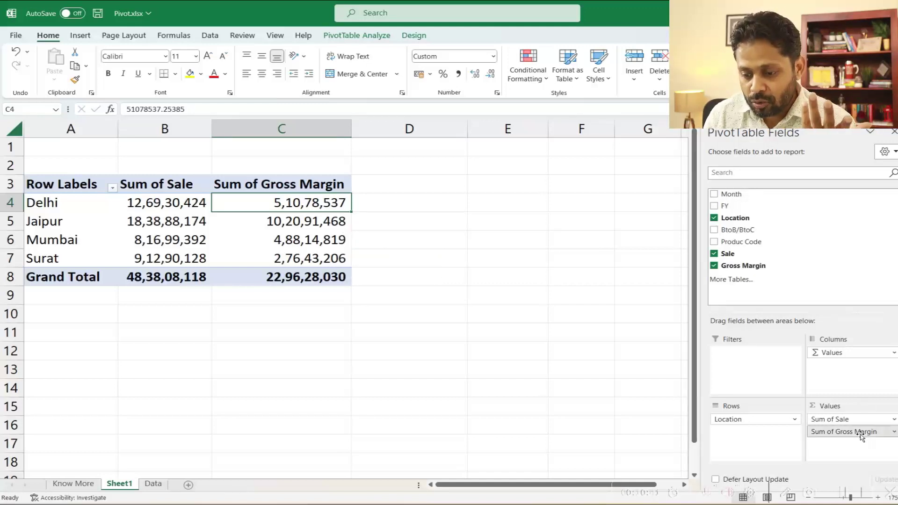
{"action": "left_click_drag", "start_coordinate": [861, 434], "coordinate": [869, 422]}
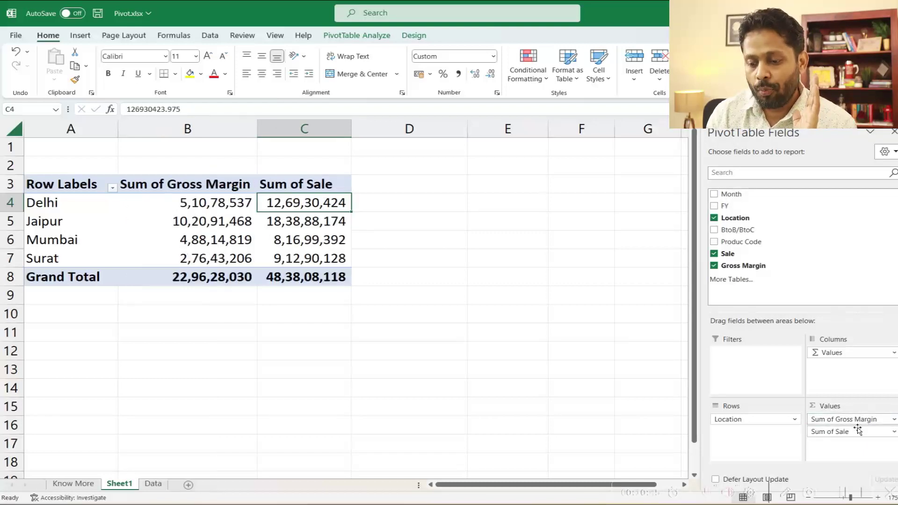
{"action": "left_click", "coordinate": [229, 184]}
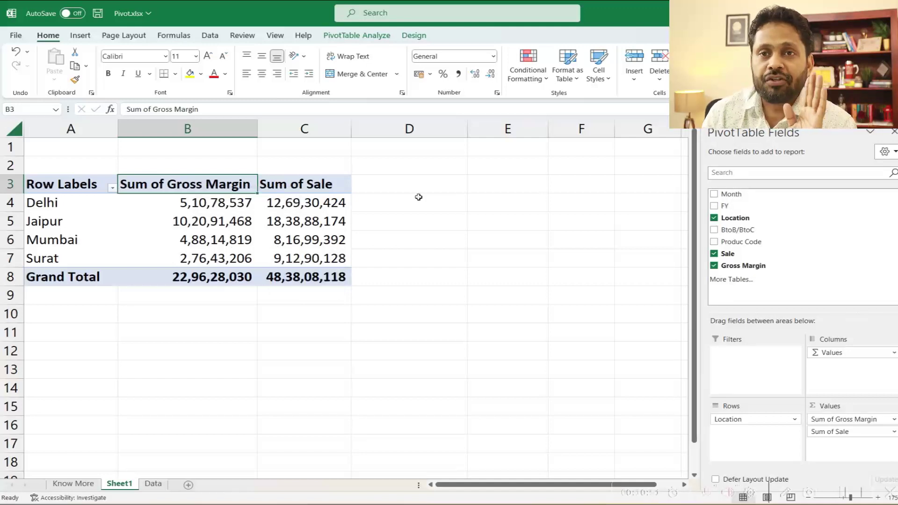
Step: Rename the value headings in B3 and C3 to 'Profit' and 'Total Sale'
{"action": "type", "text": "Profit"}
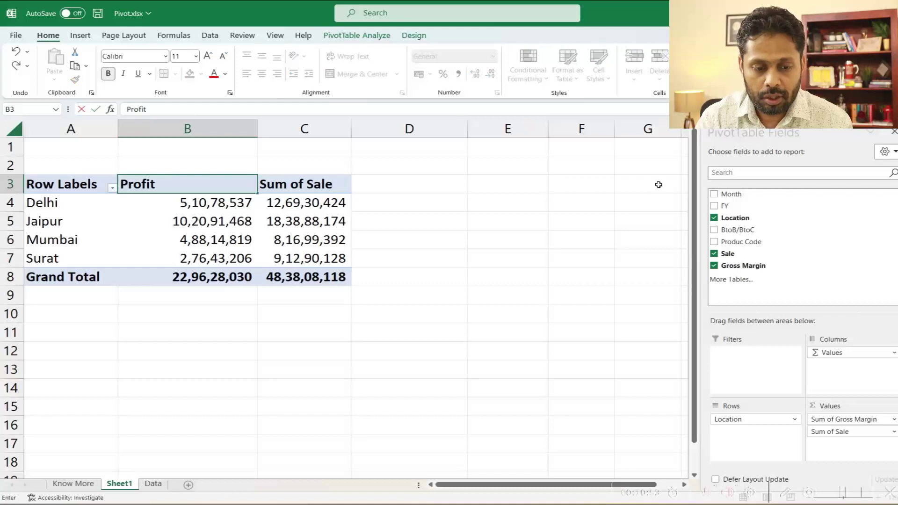
{"action": "key", "text": "Return"}
{"action": "key", "text": "Up"}
{"action": "key", "text": "Right"}
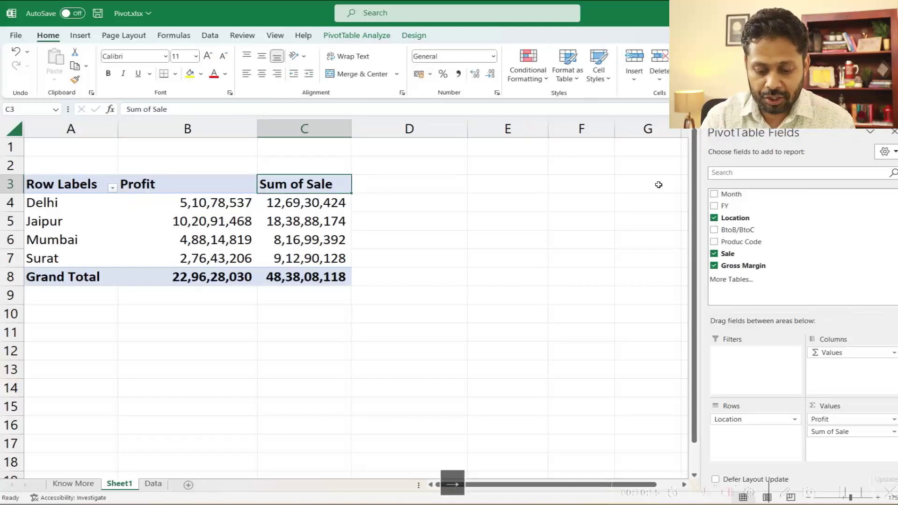
{"action": "type", "text": "Total Sale"}
{"action": "key", "text": "Return"}
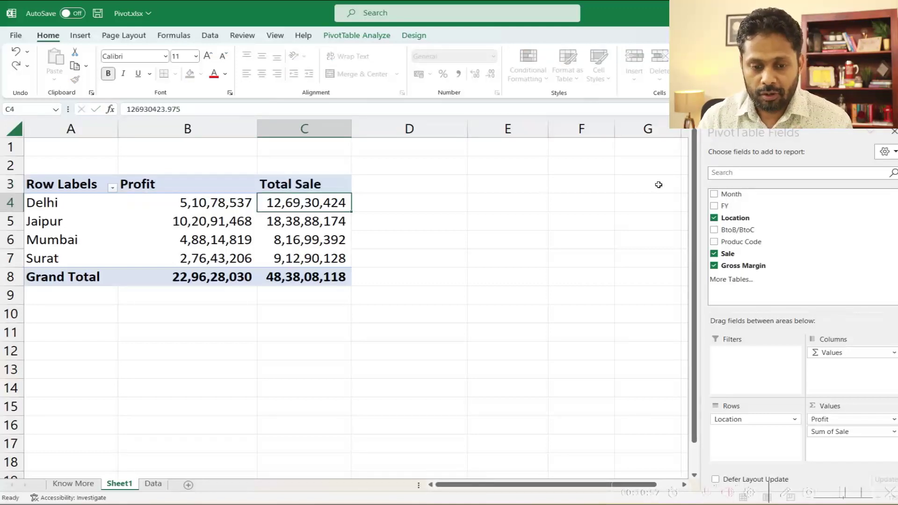
{"action": "key", "text": "Up"}
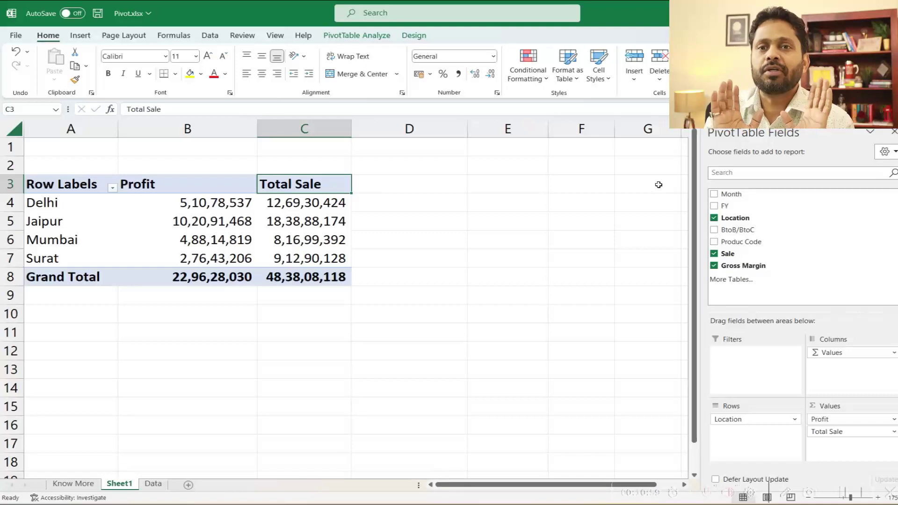
{"action": "key", "text": "Left"}
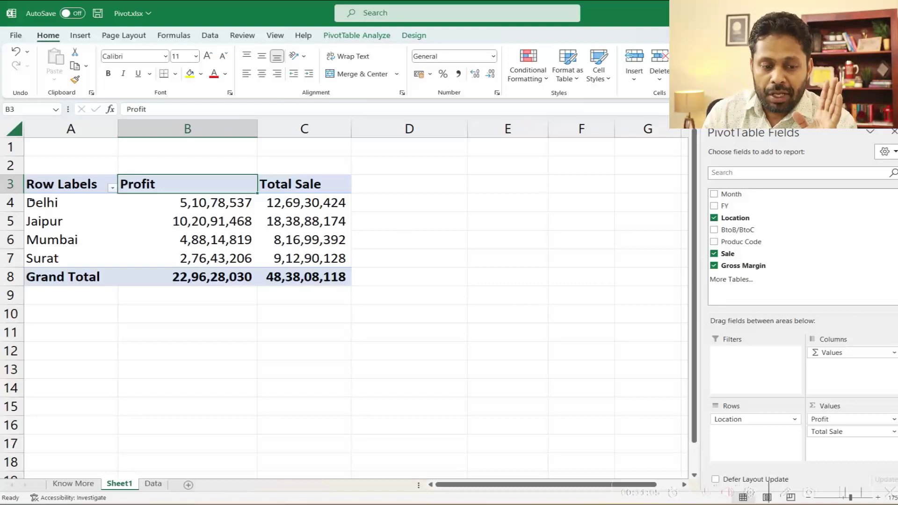
Step: Look up a BtoB entry on the Data sheet, then return to the Sheet1 pivot
{"action": "left_click", "coordinate": [58, 259]}
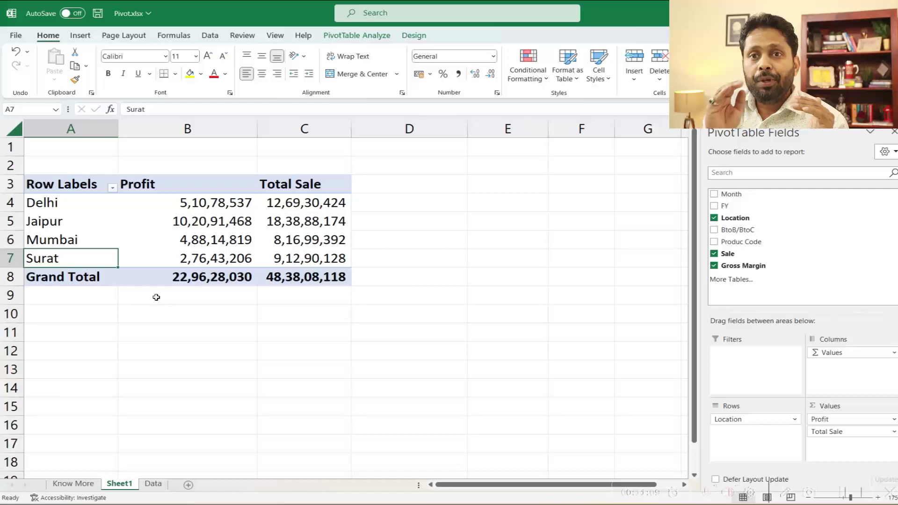
{"action": "left_click", "coordinate": [153, 483]}
{"action": "left_click", "coordinate": [307, 255]}
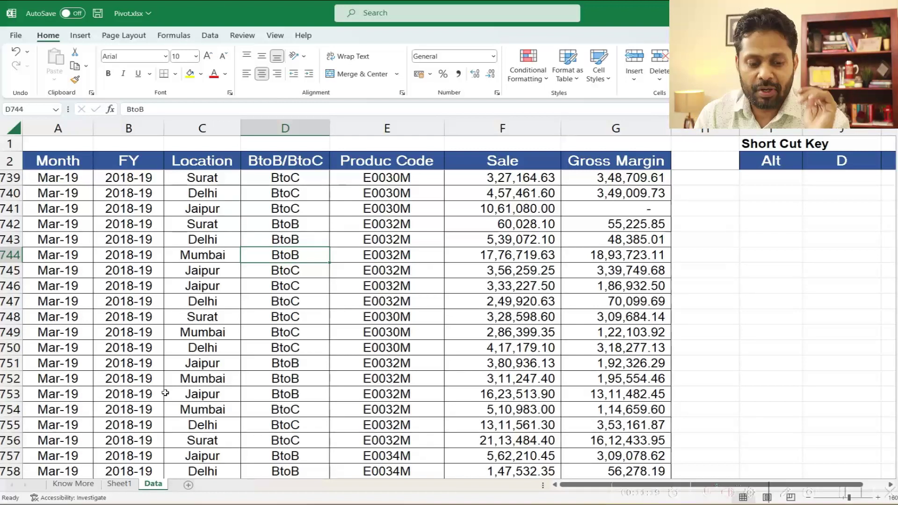
{"action": "left_click", "coordinate": [119, 484]}
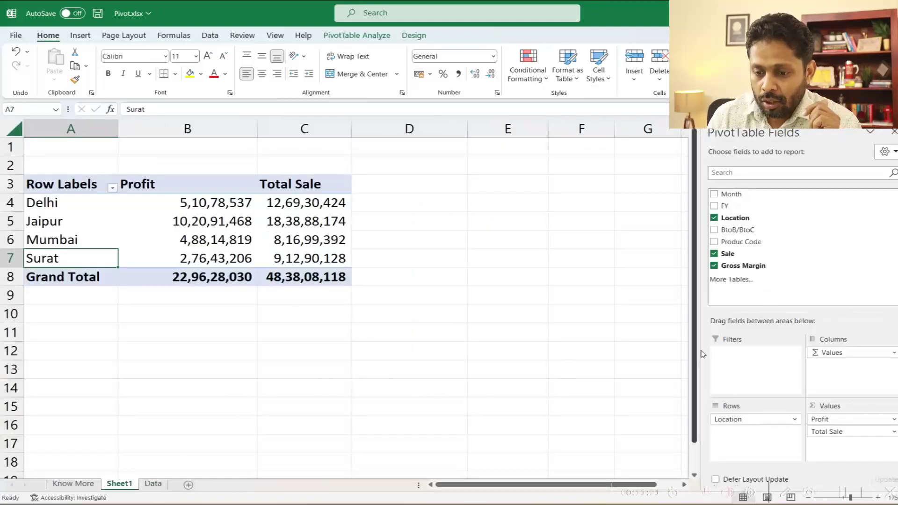
Step: Nest BtoB/BtoC under Location in Rows and review Delhi's BtoB and BtoC profit split
{"action": "mouse_move", "coordinate": [743, 231]}
{"action": "left_mouse_down"}
{"action": "mouse_move", "coordinate": [768, 287]}
{"action": "mouse_move", "coordinate": [762, 444]}
{"action": "mouse_move", "coordinate": [753, 432]}
{"action": "left_mouse_up"}
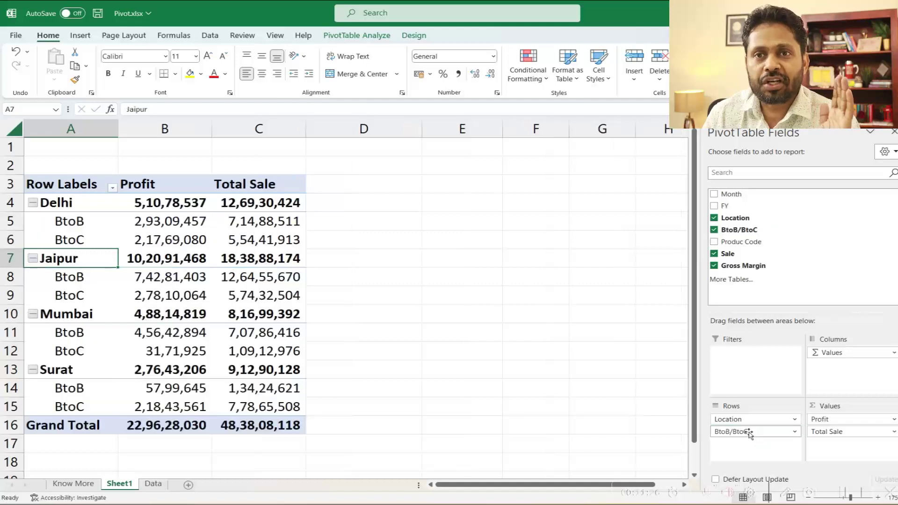
{"action": "left_click", "coordinate": [89, 203]}
{"action": "left_click", "coordinate": [167, 207]}
{"action": "mouse_move", "coordinate": [260, 258]}
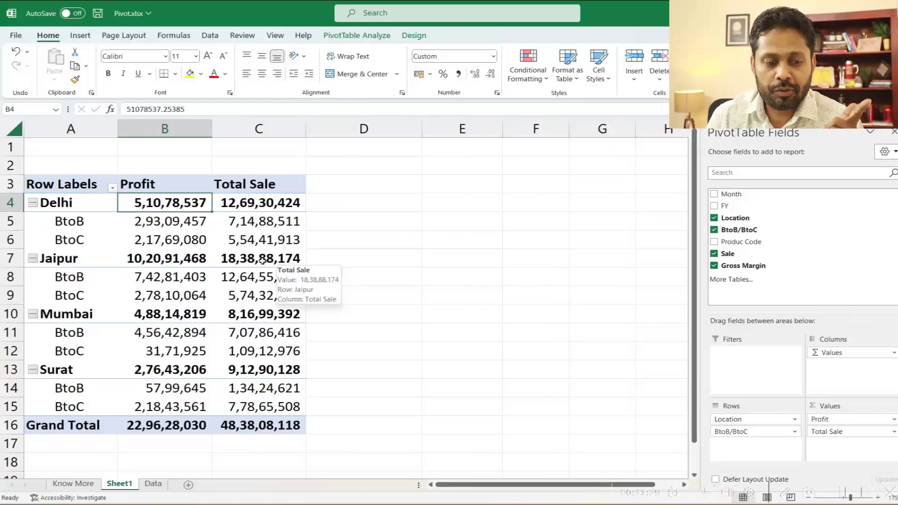
{"action": "left_click", "coordinate": [78, 219]}
{"action": "left_click", "coordinate": [158, 221]}
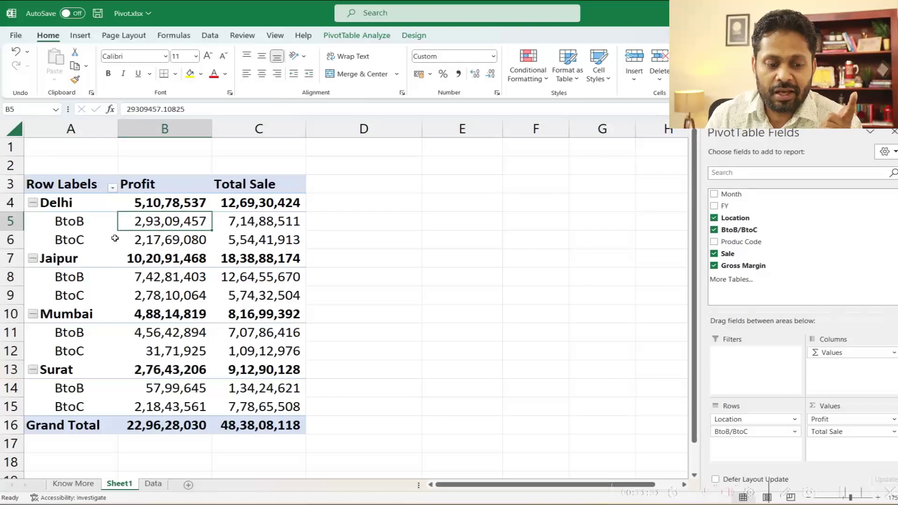
{"action": "left_click", "coordinate": [115, 239]}
{"action": "left_click", "coordinate": [159, 240]}
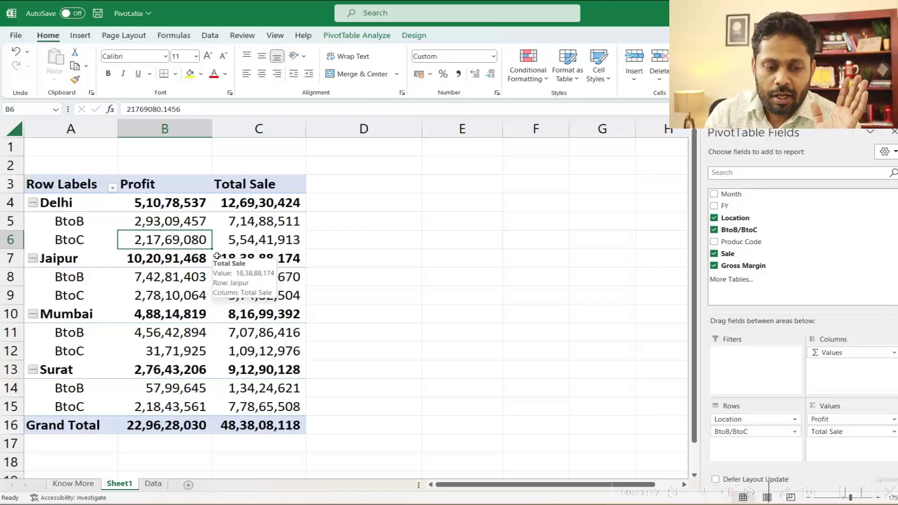
{"action": "left_click", "coordinate": [79, 221]}
{"action": "left_click", "coordinate": [79, 242]}
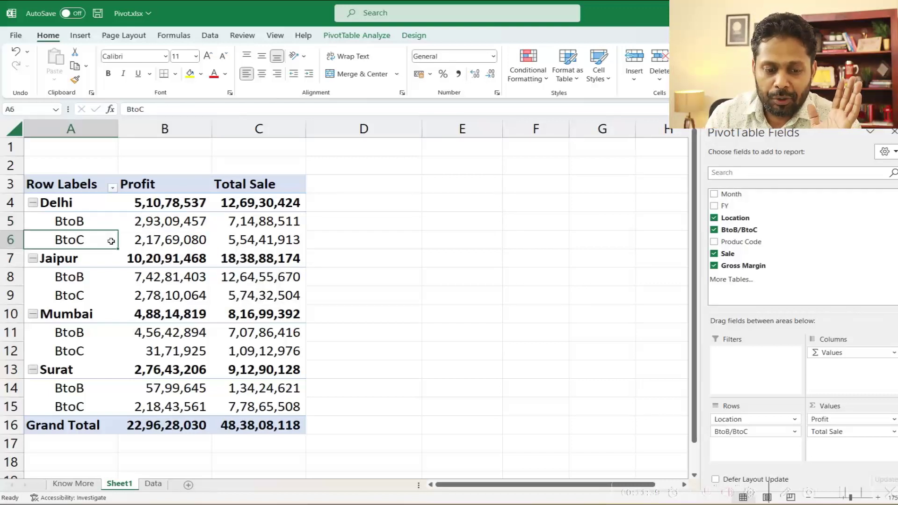
{"action": "left_click", "coordinate": [141, 235]}
{"action": "mouse_move", "coordinate": [259, 276]}
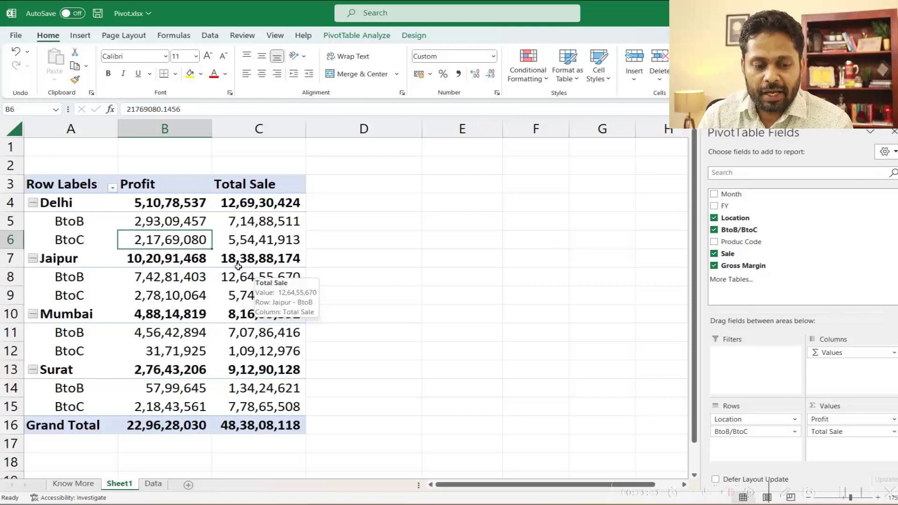
{"action": "left_click", "coordinate": [76, 222]}
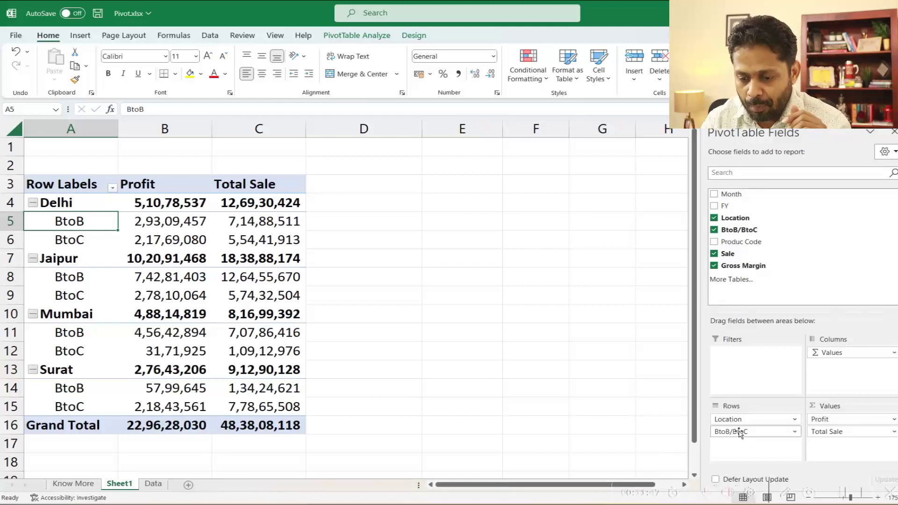
{"action": "left_click_drag", "start_coordinate": [734, 435], "coordinate": [846, 373]}
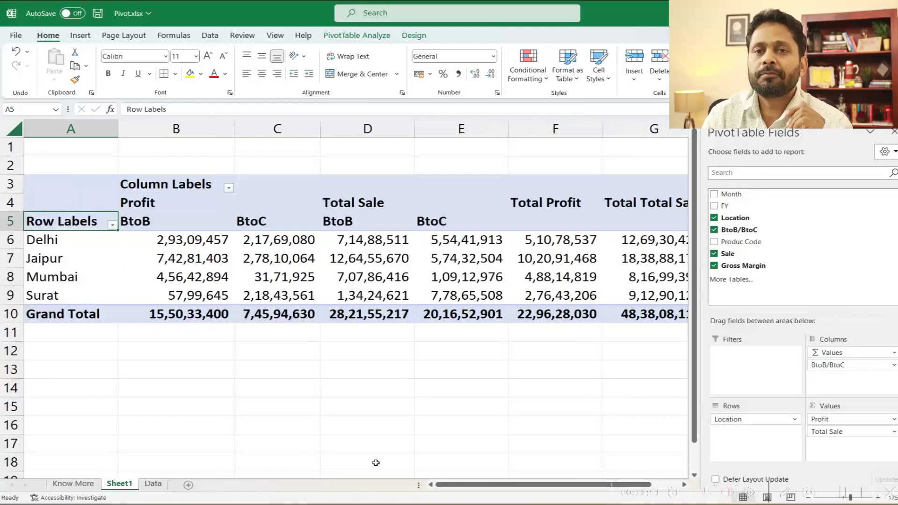
{"action": "left_click", "coordinate": [72, 236]}
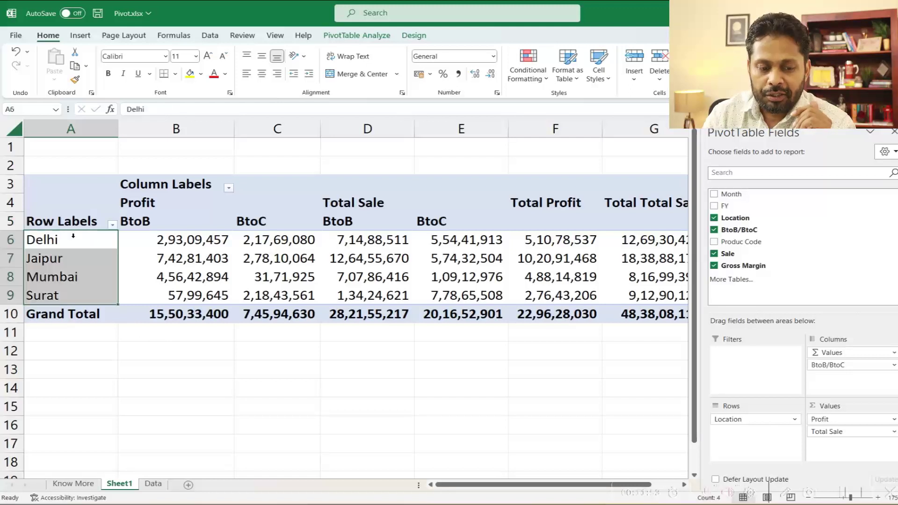
{"action": "left_click", "coordinate": [152, 227]}
{"action": "left_click", "coordinate": [257, 223]}
{"action": "left_click_drag", "start_coordinate": [192, 242], "coordinate": [276, 240]}
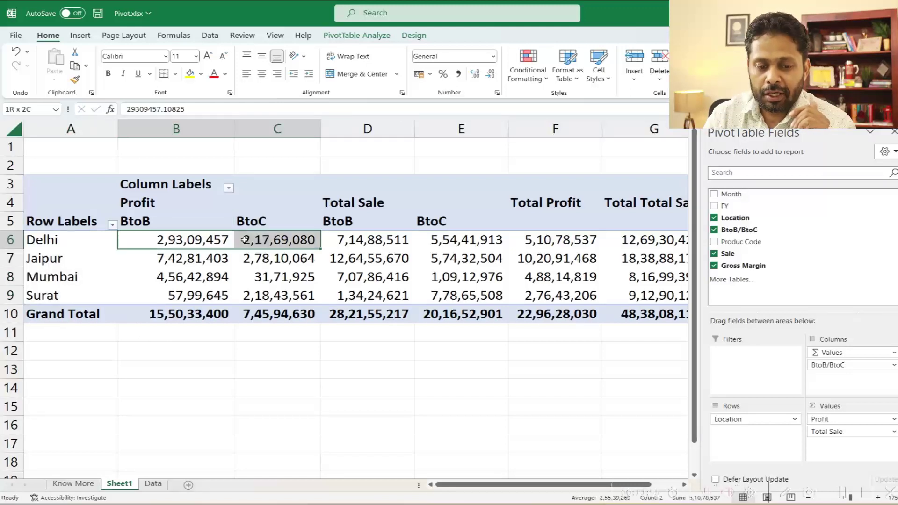
{"action": "left_click", "coordinate": [377, 223]}
{"action": "left_click_drag", "start_coordinate": [371, 239], "coordinate": [425, 257]}
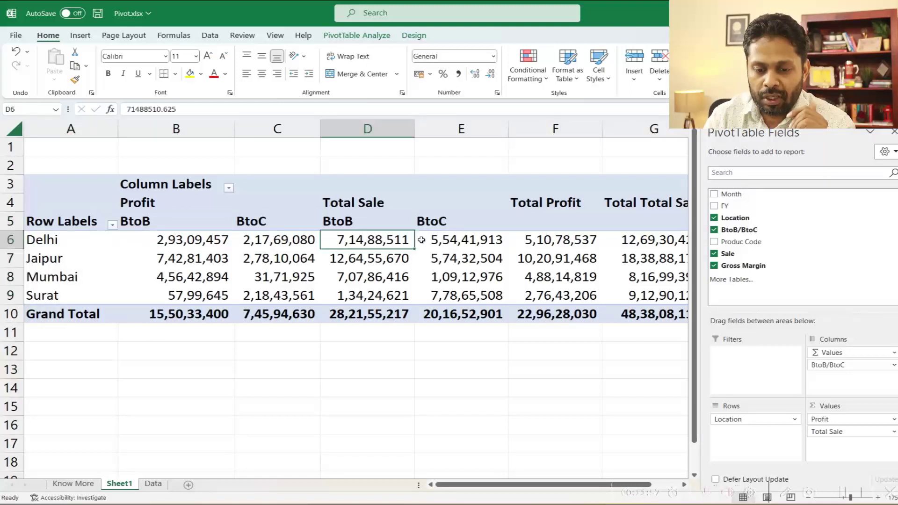
{"action": "left_click", "coordinate": [537, 243]}
{"action": "left_click", "coordinate": [617, 242]}
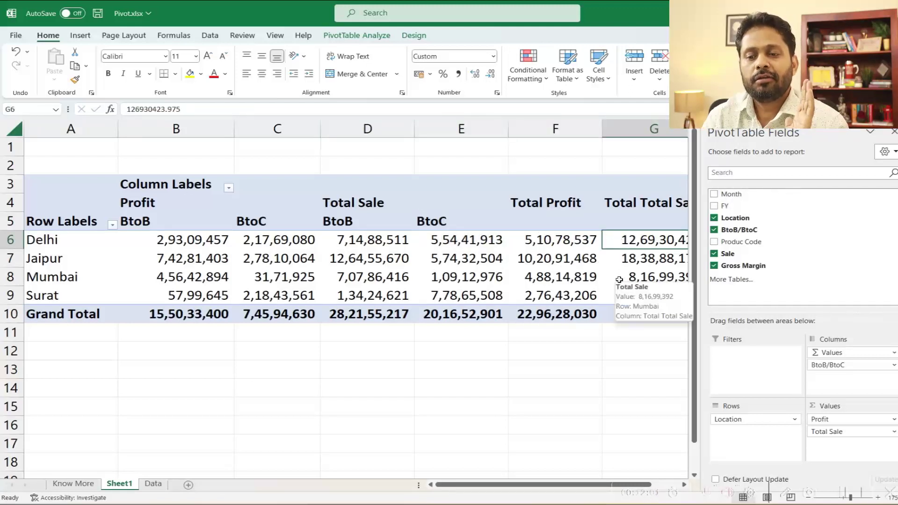
{"action": "mouse_move", "coordinate": [137, 203]}
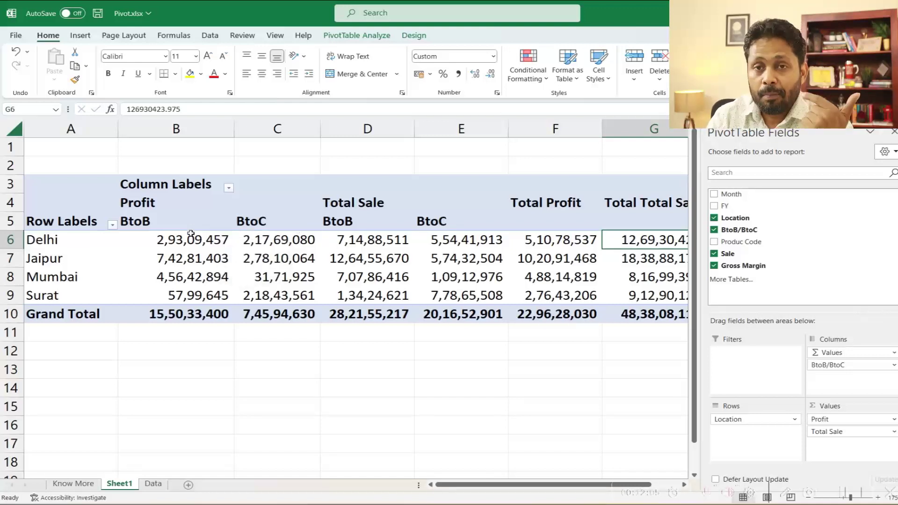
{"action": "left_click", "coordinate": [149, 202]}
{"action": "left_click", "coordinate": [154, 221]}
{"action": "left_click", "coordinate": [253, 221]}
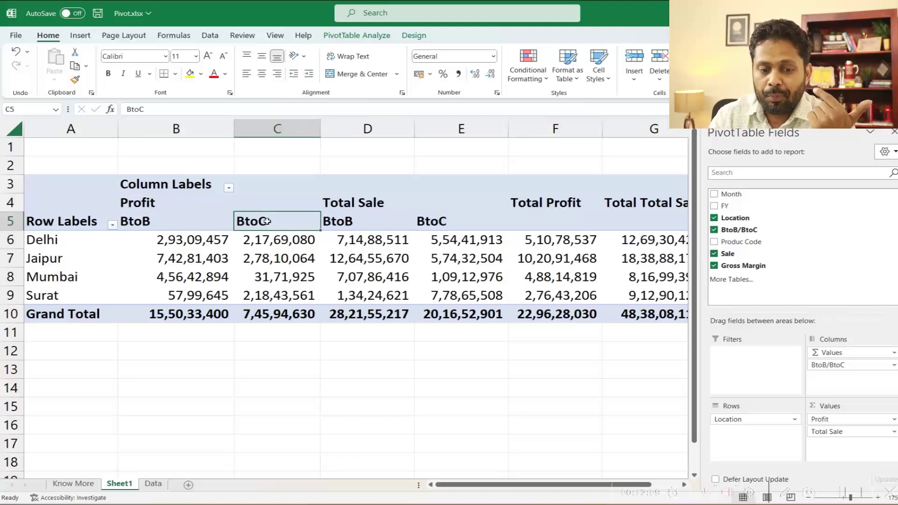
{"action": "left_click", "coordinate": [175, 216]}
{"action": "left_click", "coordinate": [159, 222]}
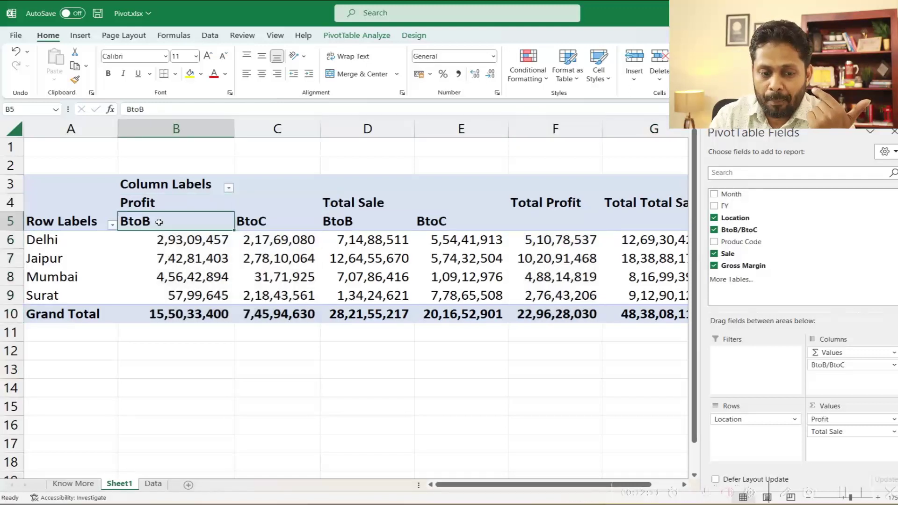
{"action": "left_click", "coordinate": [268, 224]}
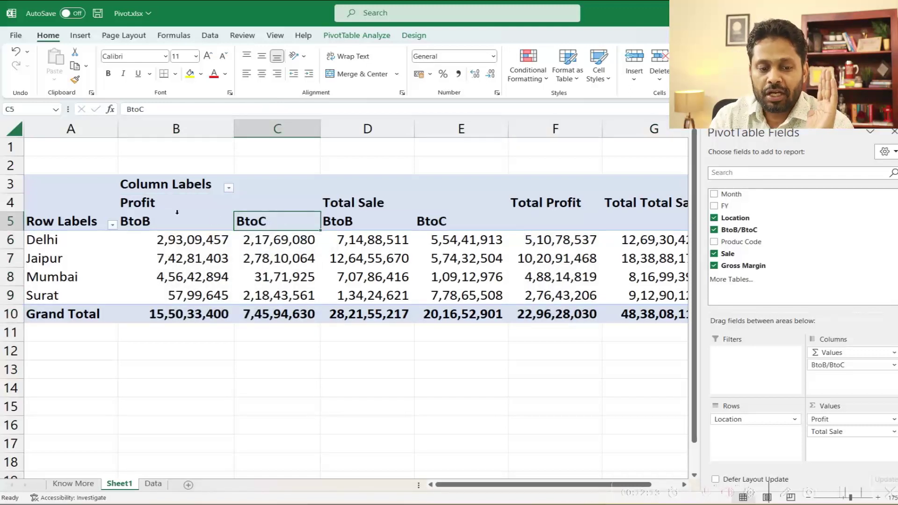
{"action": "left_click_drag", "start_coordinate": [170, 221], "coordinate": [247, 220]}
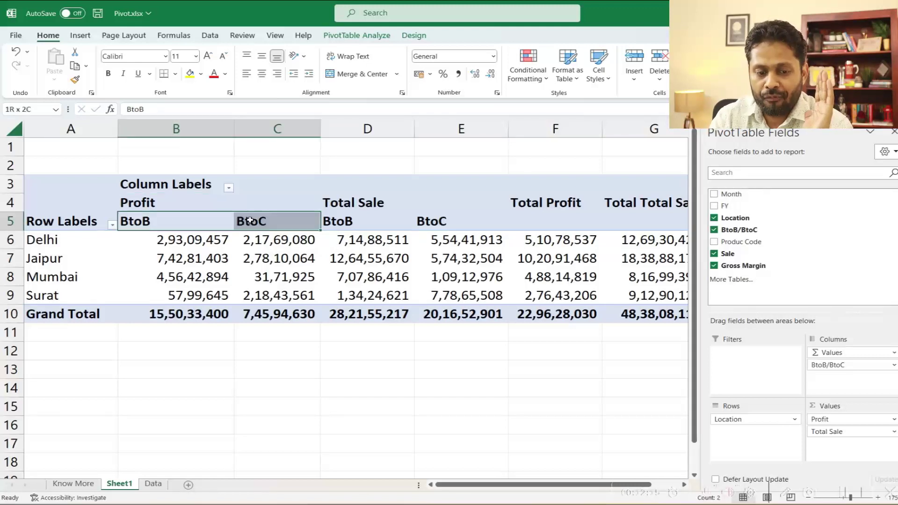
{"action": "left_click", "coordinate": [373, 205]}
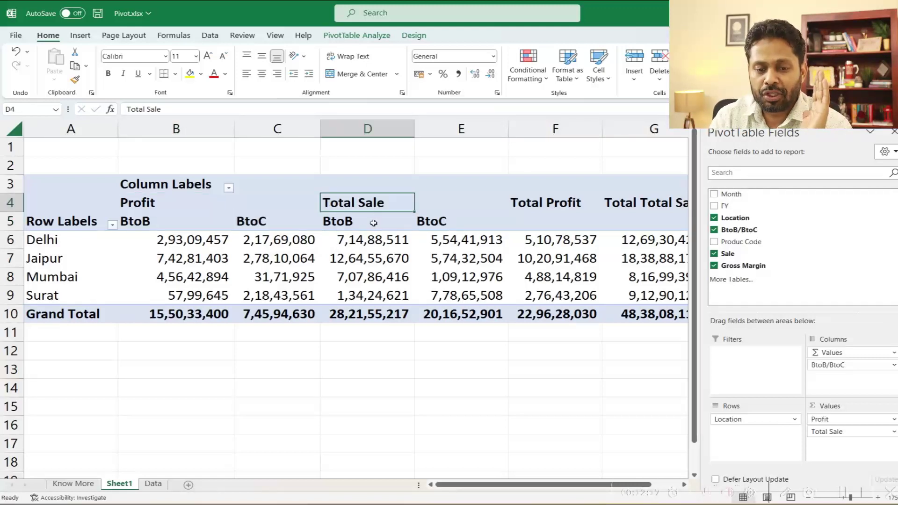
{"action": "left_click_drag", "start_coordinate": [373, 223], "coordinate": [425, 222]}
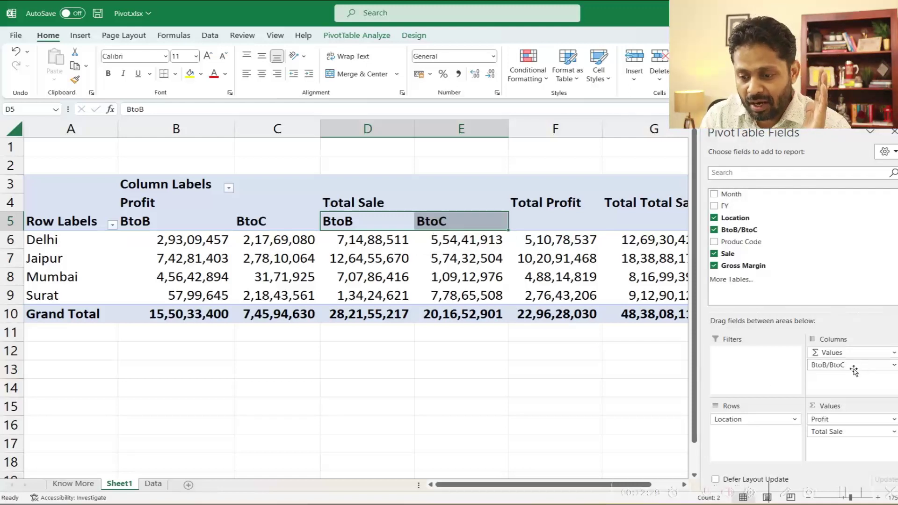
Step: Move BtoB/BtoC above Σ Values in Columns and review the BtoB, BtoC and total headers
{"action": "mouse_move", "coordinate": [842, 365]}
{"action": "left_mouse_down"}
{"action": "mouse_move", "coordinate": [864, 361]}
{"action": "mouse_move", "coordinate": [847, 349]}
{"action": "left_mouse_up"}
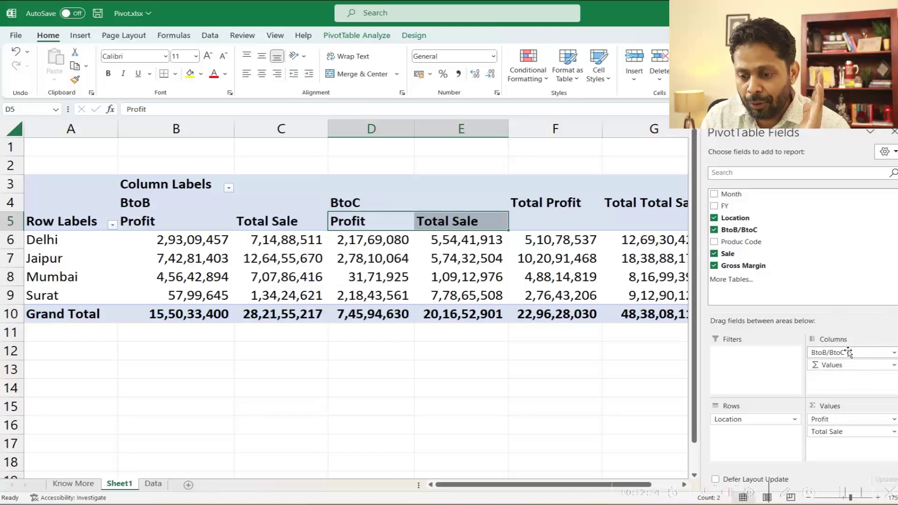
{"action": "left_click", "coordinate": [158, 205]}
{"action": "left_click", "coordinate": [152, 221]}
{"action": "left_click", "coordinate": [242, 223]}
{"action": "left_click", "coordinate": [158, 205]}
{"action": "left_click", "coordinate": [159, 221]}
{"action": "left_click", "coordinate": [243, 221]}
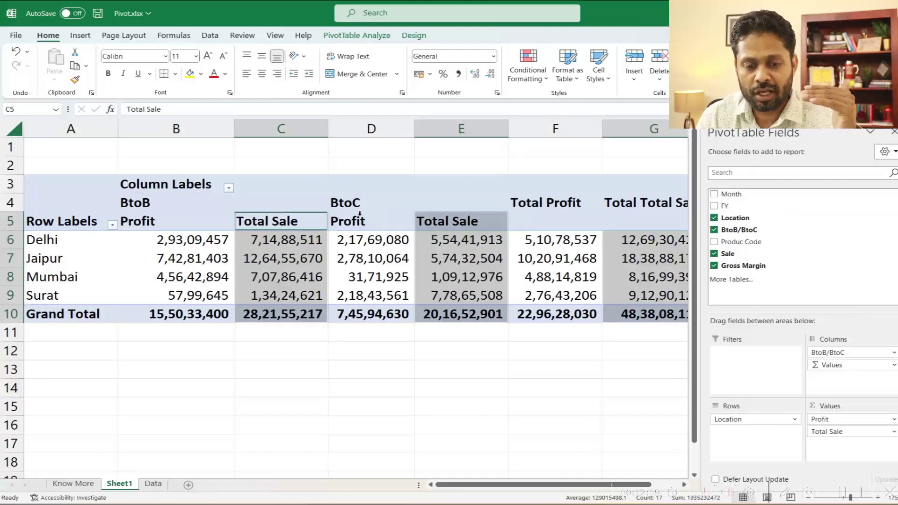
{"action": "left_click", "coordinate": [355, 204]}
{"action": "left_click", "coordinate": [355, 221]}
{"action": "left_click", "coordinate": [450, 225]}
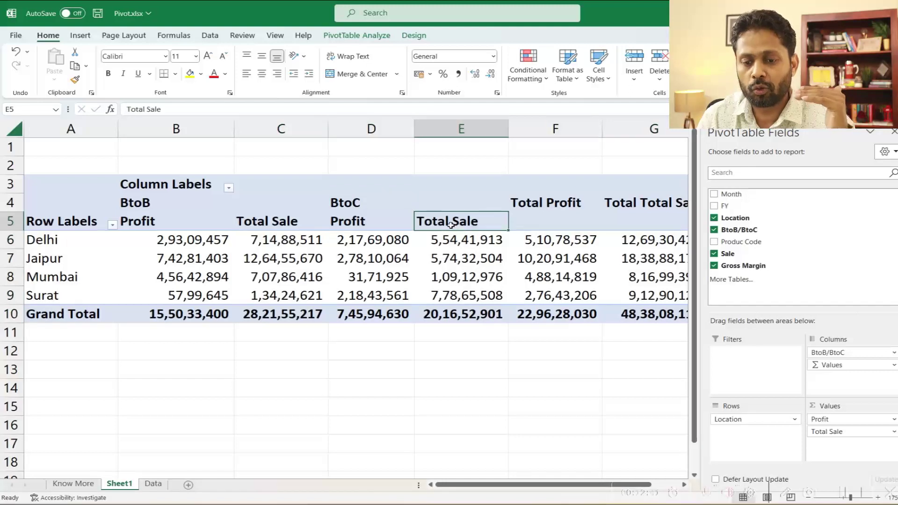
{"action": "left_click", "coordinate": [510, 203]}
{"action": "left_click", "coordinate": [616, 202]}
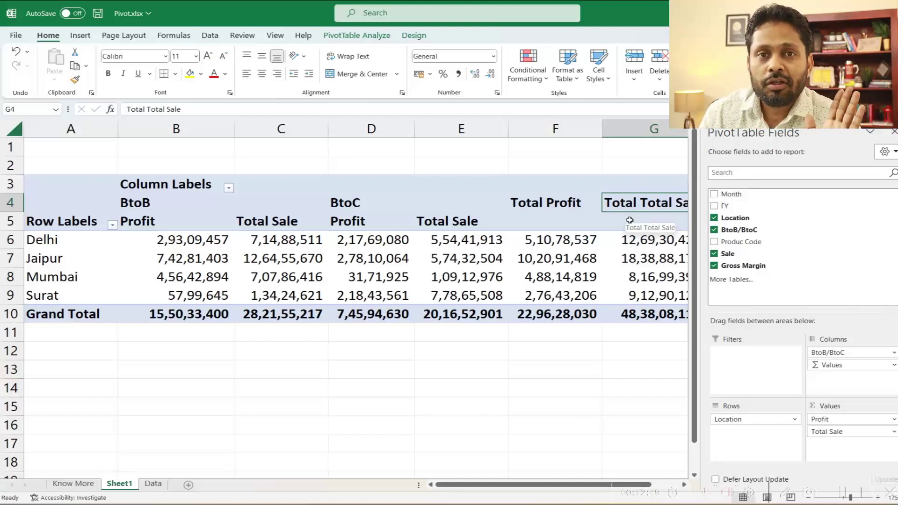
Step: Put FY in Rows above Location so cities nest under 2018-19 and 2019-20, then view the Data sheet
{"action": "mouse_move", "coordinate": [762, 206]}
{"action": "left_mouse_down"}
{"action": "mouse_move", "coordinate": [778, 403]}
{"action": "mouse_move", "coordinate": [768, 424]}
{"action": "left_mouse_up"}
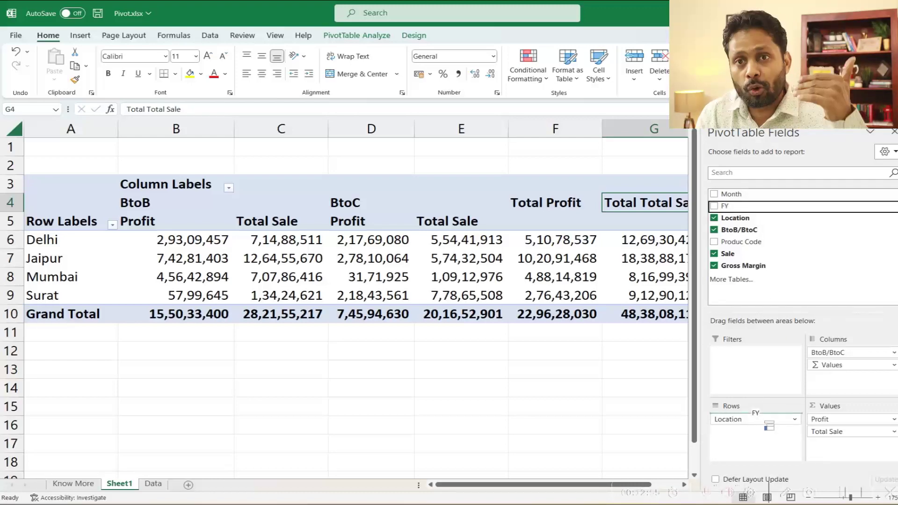
{"action": "left_click_drag", "start_coordinate": [768, 424], "coordinate": [766, 420]}
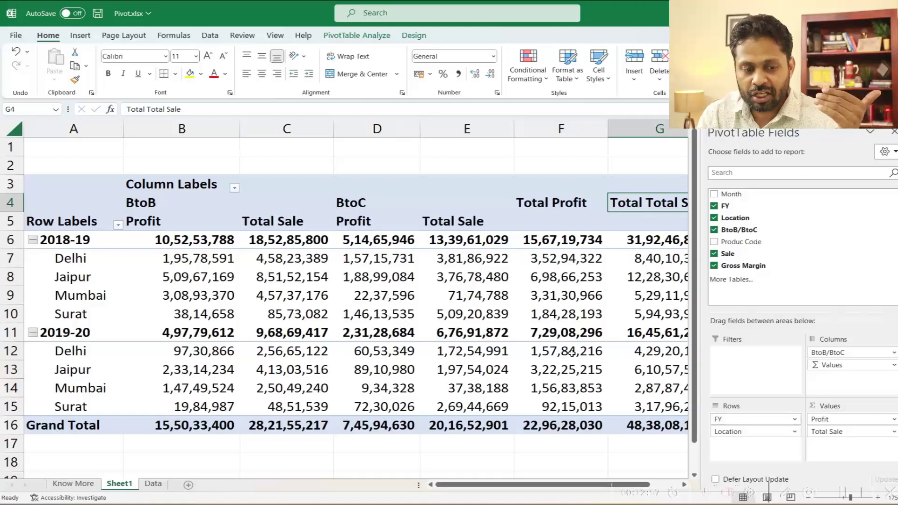
{"action": "left_click", "coordinate": [98, 240]}
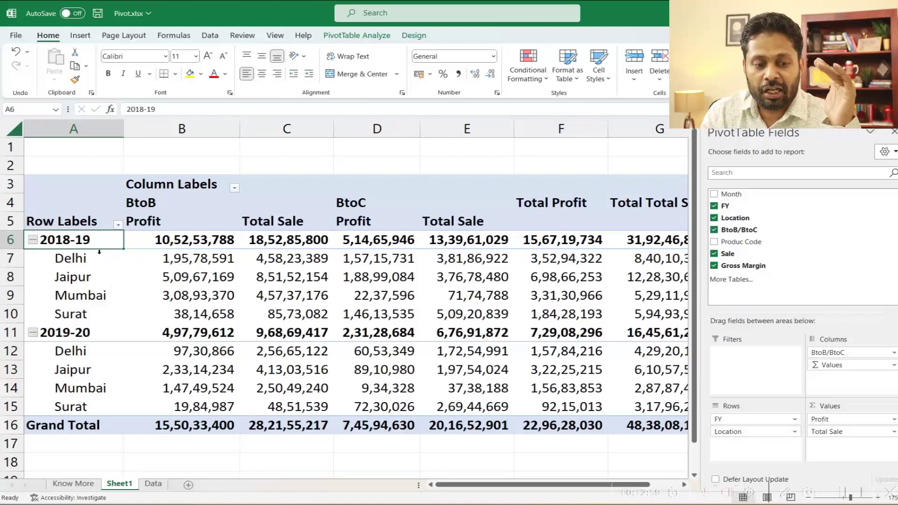
{"action": "left_click_drag", "start_coordinate": [99, 252], "coordinate": [100, 304]}
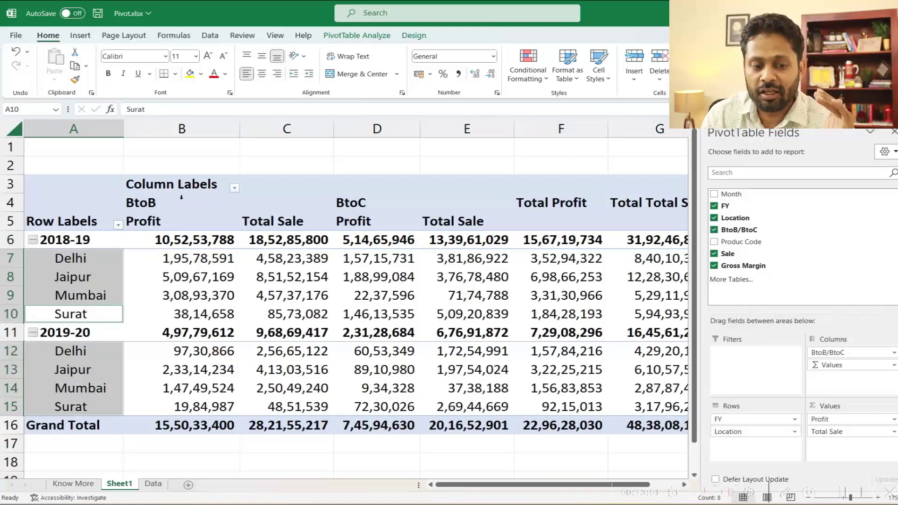
{"action": "left_click", "coordinate": [182, 197]}
{"action": "left_click", "coordinate": [182, 203]}
{"action": "left_click", "coordinate": [182, 221]}
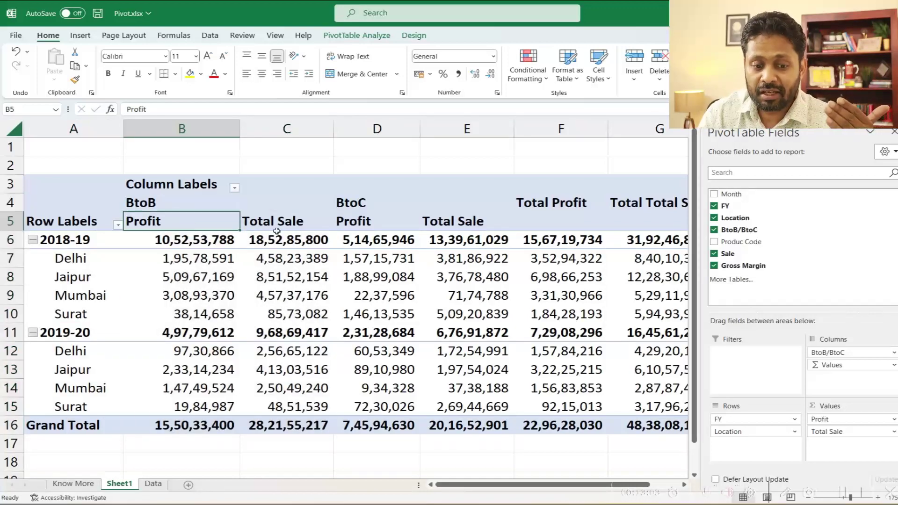
{"action": "left_click", "coordinate": [280, 222]}
{"action": "left_click", "coordinate": [387, 203]}
{"action": "left_click", "coordinate": [374, 224]}
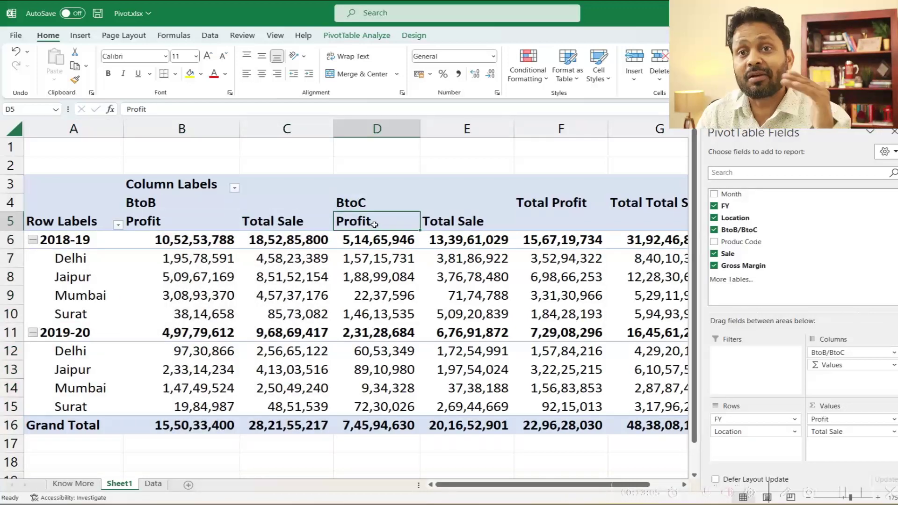
{"action": "left_click", "coordinate": [552, 198]}
{"action": "left_click", "coordinate": [630, 202]}
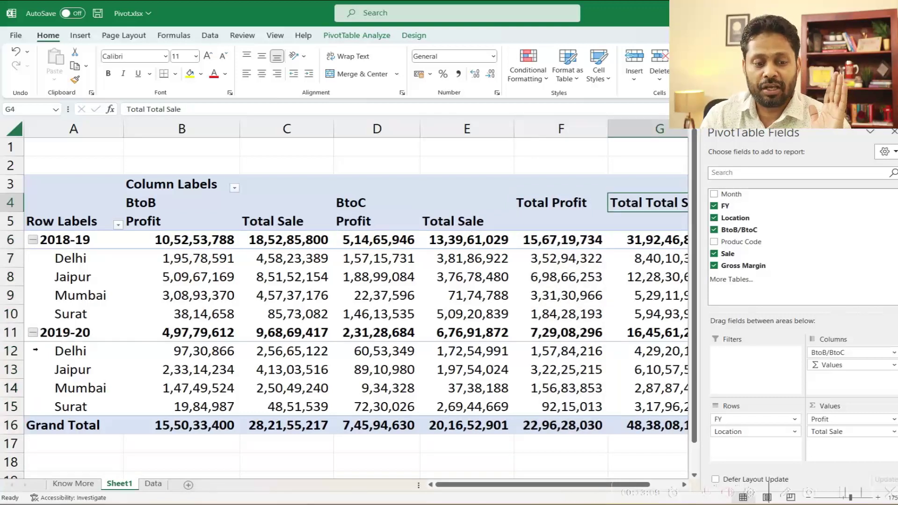
{"action": "left_click", "coordinate": [65, 334]}
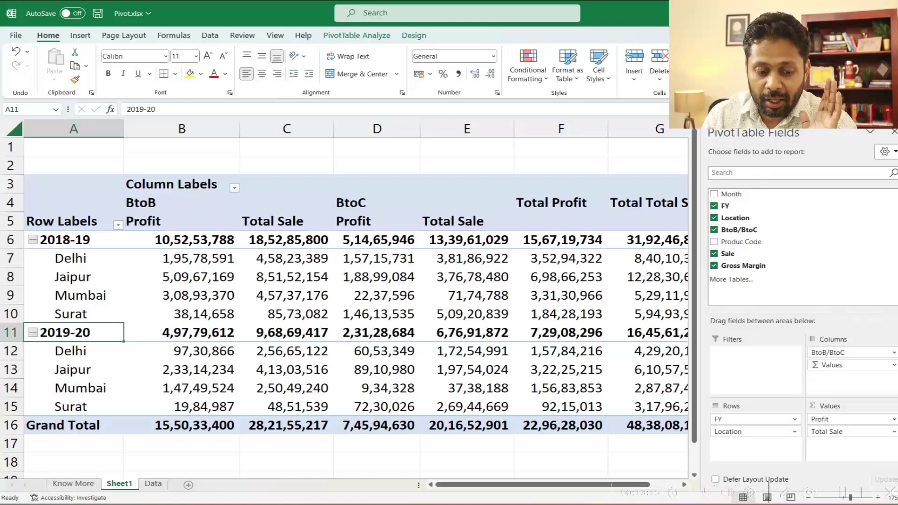
{"action": "left_click", "coordinate": [154, 484]}
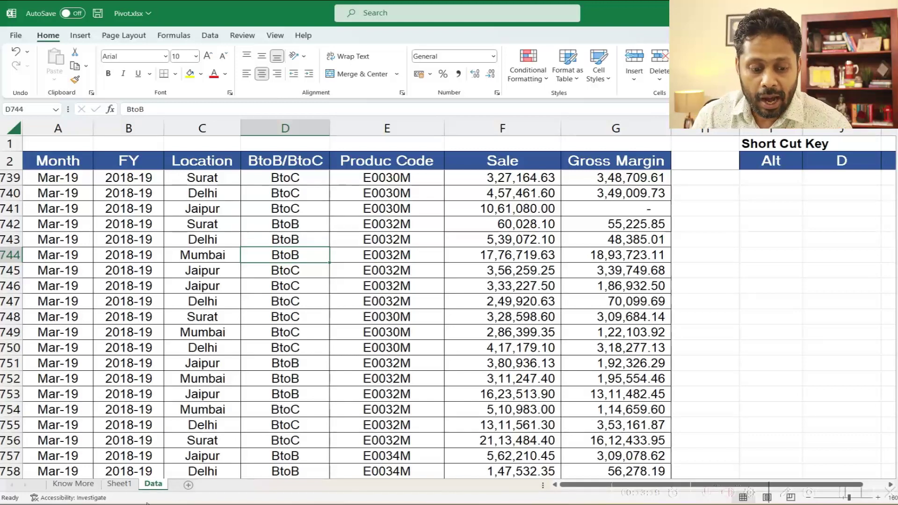
Step: Return to the Sheet1 pivot listing the four locations under 2018-19 and 2019-20
{"action": "left_click", "coordinate": [120, 484]}
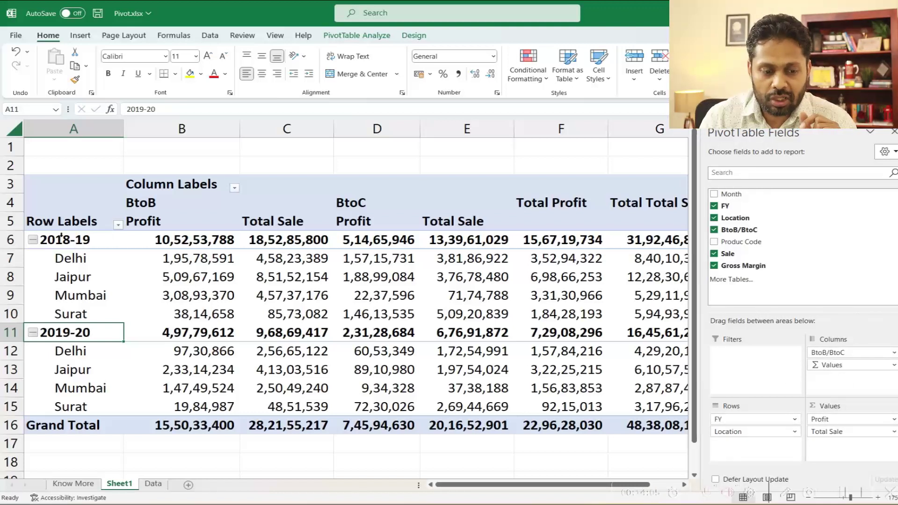
Step: Move FY out of Rows into a report filter above the pivot, showing (All)
{"action": "left_click", "coordinate": [61, 240], "text": "ctrl"}
{"action": "left_click_drag", "start_coordinate": [747, 422], "coordinate": [763, 382]}
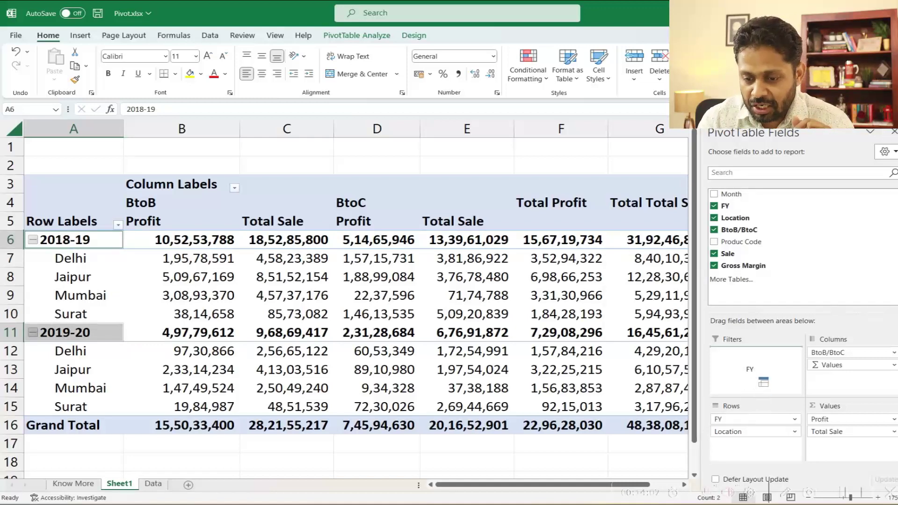
{"action": "left_click_drag", "start_coordinate": [762, 382], "coordinate": [752, 374]}
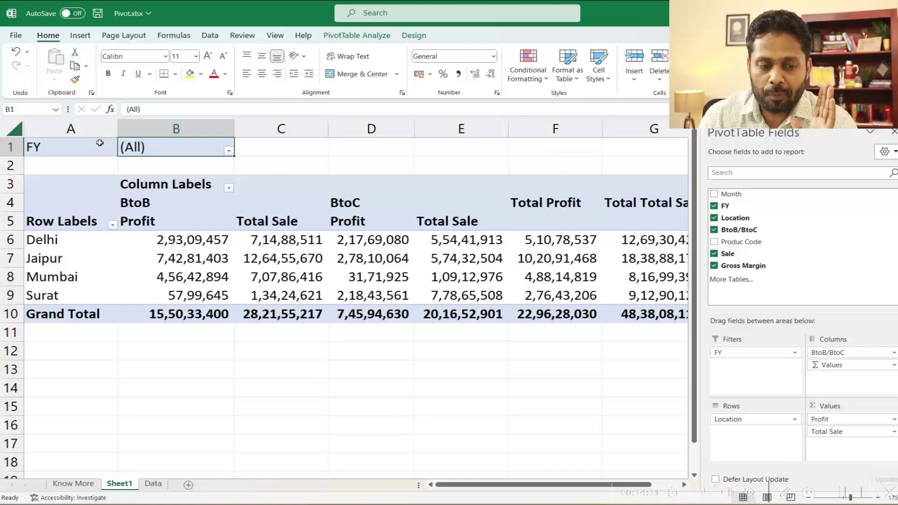
{"action": "left_click_drag", "start_coordinate": [99, 143], "coordinate": [143, 147]}
{"action": "left_click", "coordinate": [142, 147]}
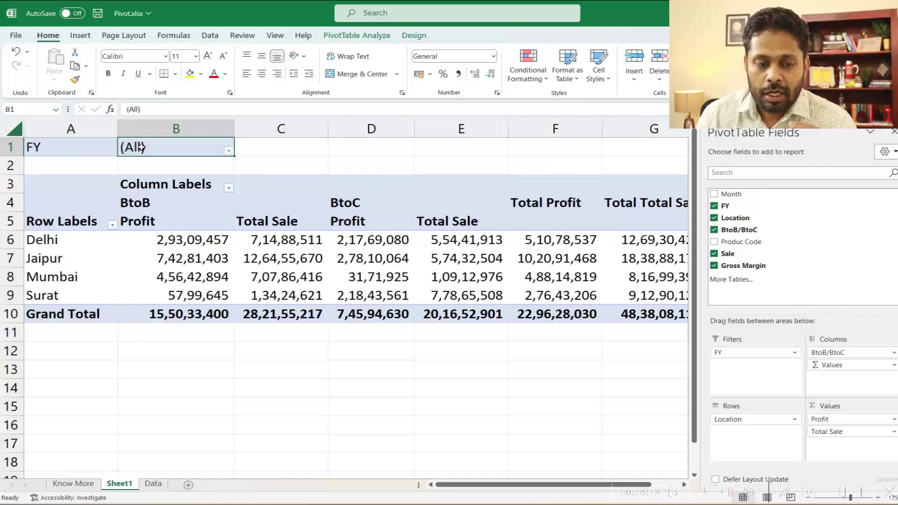
{"action": "left_click_drag", "start_coordinate": [90, 242], "coordinate": [290, 273]}
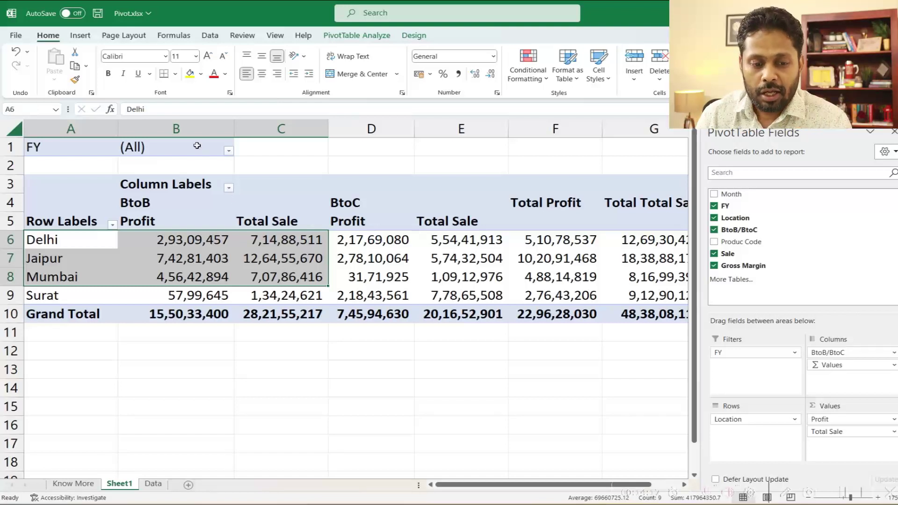
Step: Filter the pivot to FY 2018-19, then to 2019-20, and reopen the year list
{"action": "left_click", "coordinate": [228, 150]}
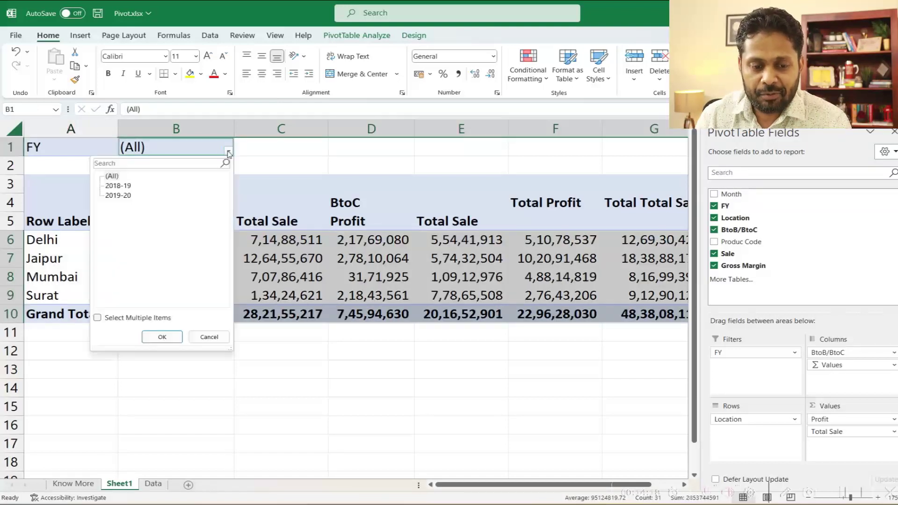
{"action": "left_click", "coordinate": [120, 187]}
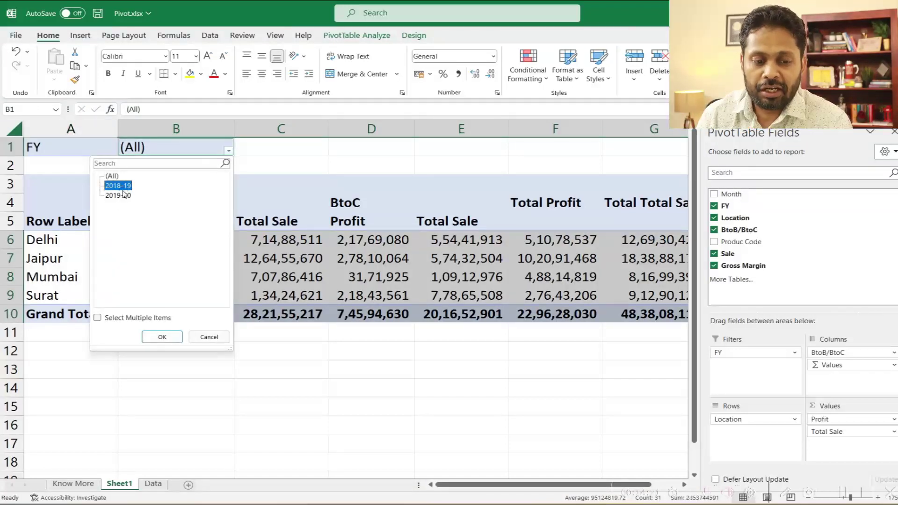
{"action": "left_click", "coordinate": [161, 337]}
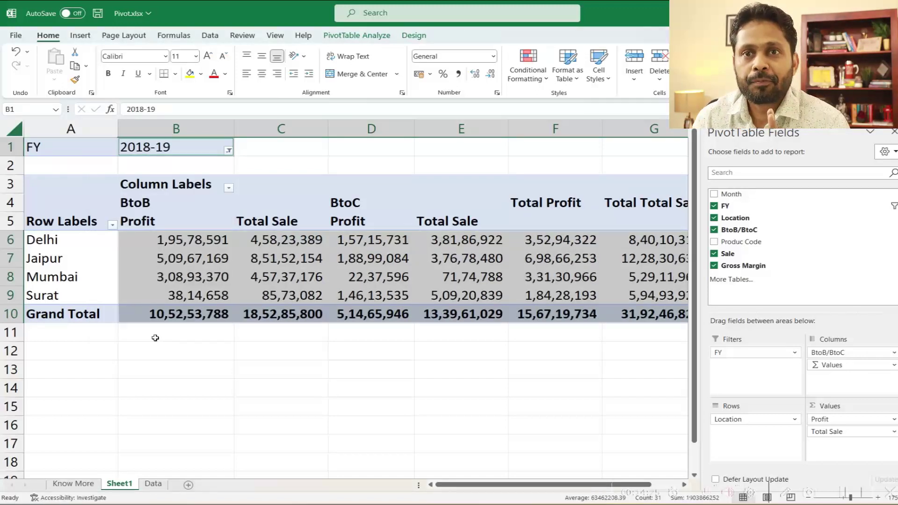
{"action": "left_click", "coordinate": [184, 247]}
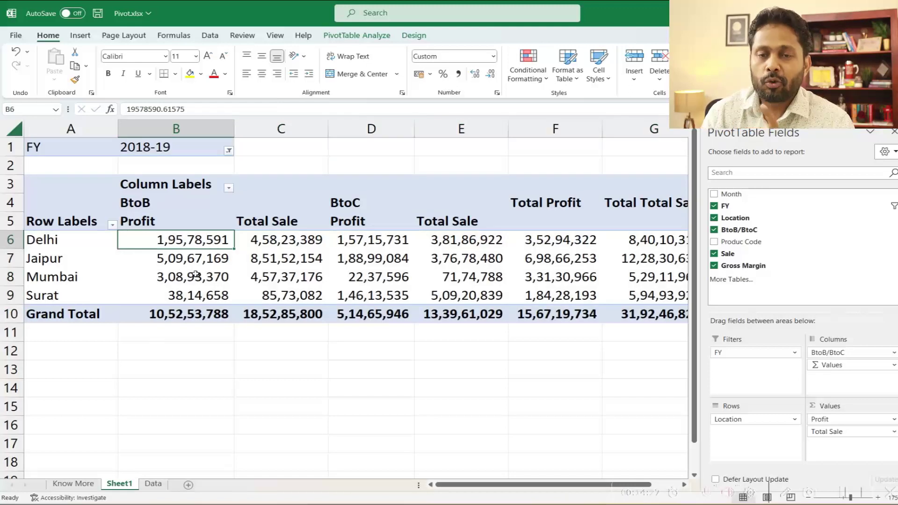
{"action": "left_click", "coordinate": [228, 150]}
{"action": "left_click", "coordinate": [118, 194]}
{"action": "left_click", "coordinate": [162, 337]}
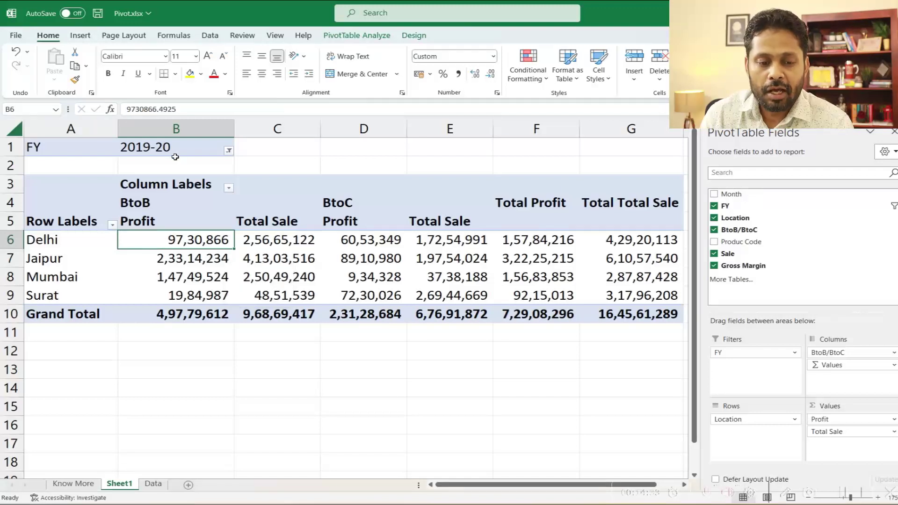
{"action": "left_click", "coordinate": [228, 151]}
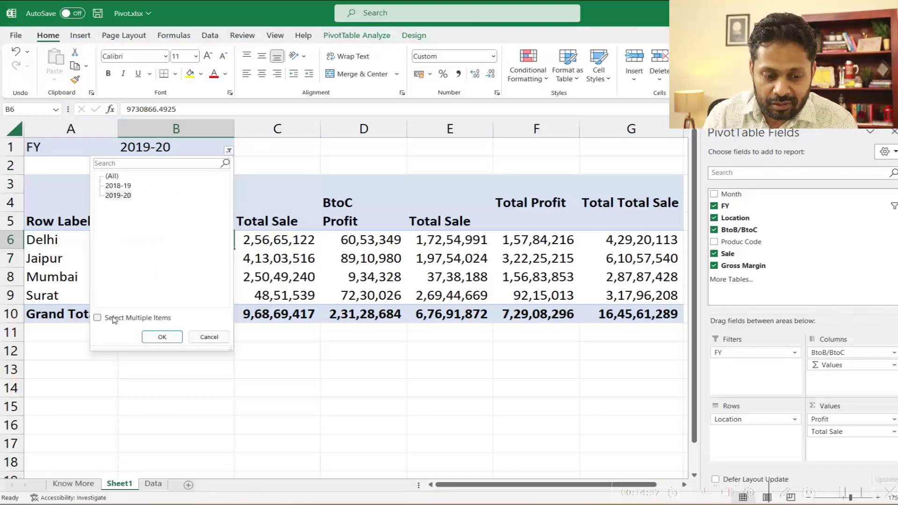
Step: Filter the pivot's FY field to show only the 2018-19 financial year
{"action": "left_click", "coordinate": [97, 318]}
{"action": "left_click", "coordinate": [108, 187]}
{"action": "left_click", "coordinate": [108, 196]}
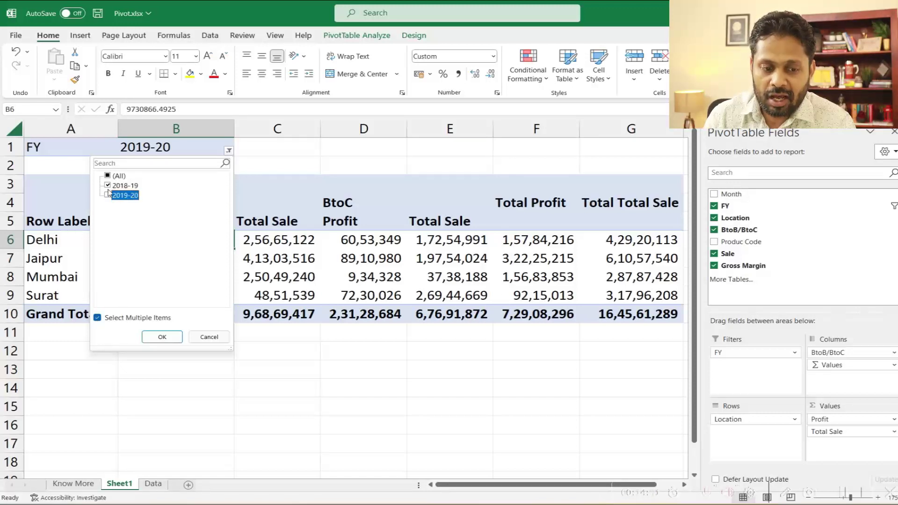
{"action": "left_click", "coordinate": [171, 337]}
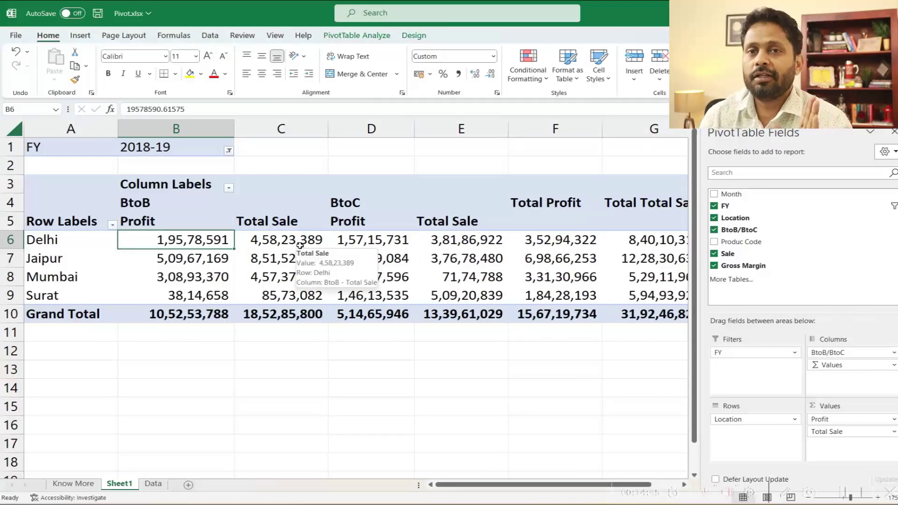
Step: Set the FY filter back to (All) so all financial years are combined
{"action": "left_click", "coordinate": [229, 151]}
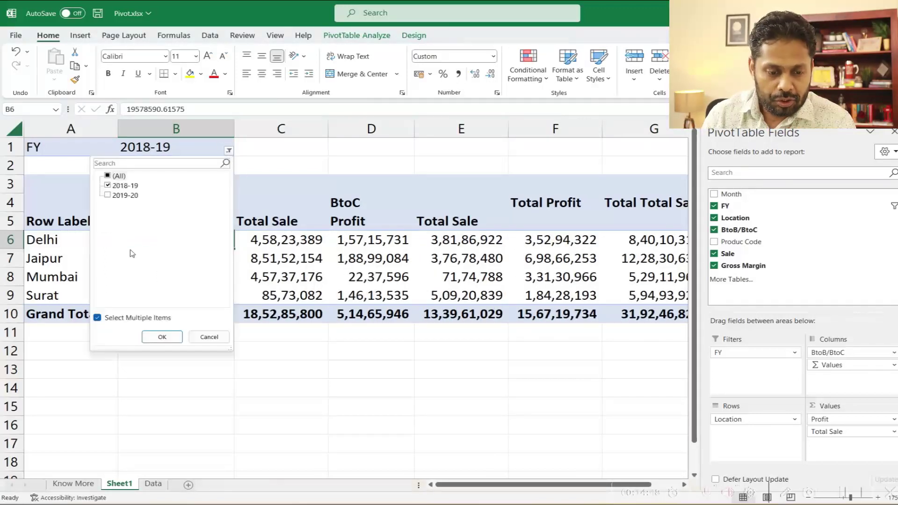
{"action": "left_click", "coordinate": [108, 176]}
{"action": "left_click", "coordinate": [162, 337]}
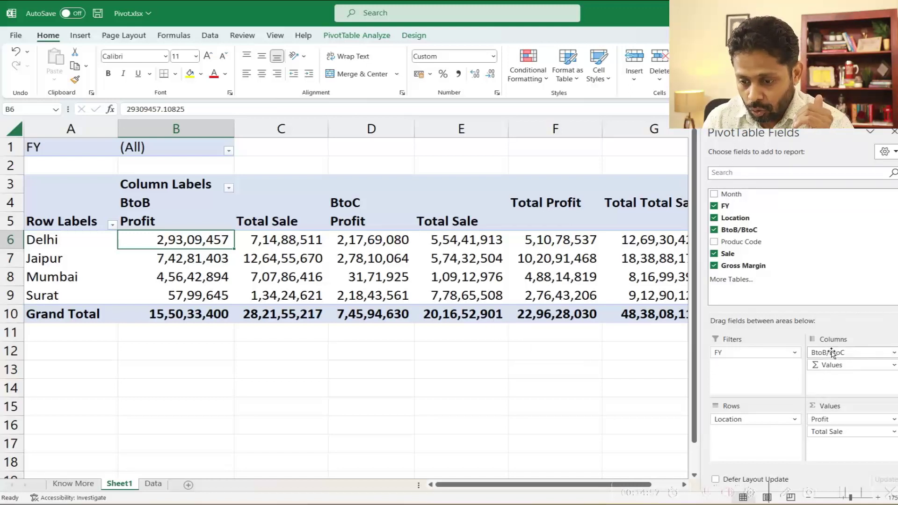
Step: Remove FY from Filters, Profit from Values and BtoB/BtoC from Columns, leaving Location with Sale
{"action": "left_click_drag", "start_coordinate": [753, 352], "coordinate": [794, 257]}
{"action": "left_click_drag", "start_coordinate": [827, 419], "coordinate": [803, 265]}
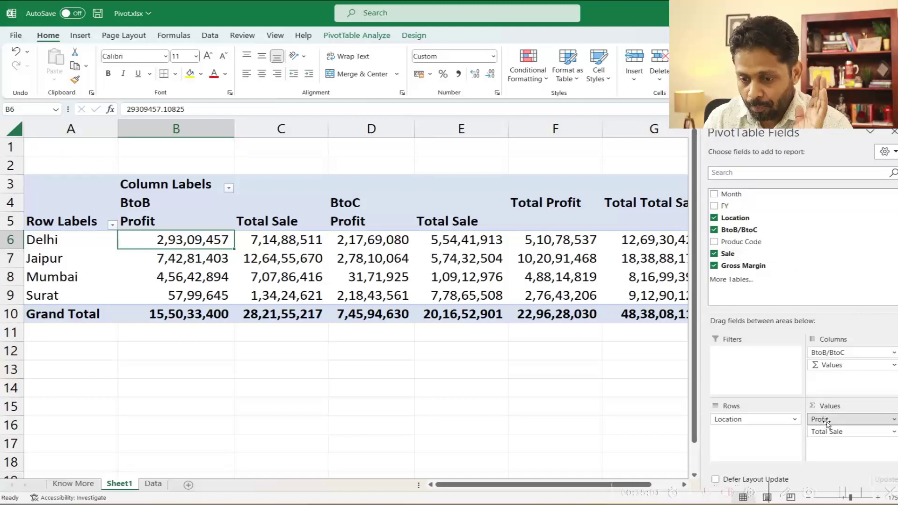
{"action": "left_click", "coordinate": [160, 202]}
{"action": "mouse_move", "coordinate": [280, 258]}
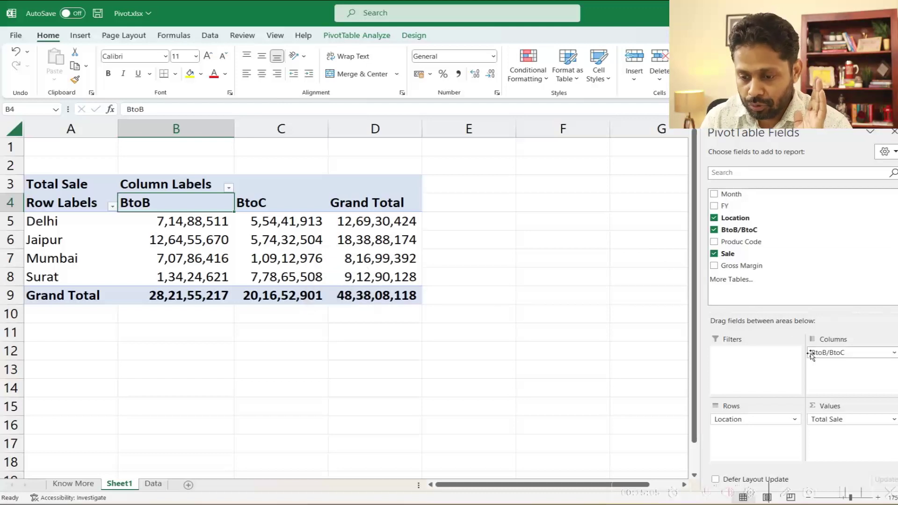
{"action": "left_click_drag", "start_coordinate": [828, 353], "coordinate": [487, 333]}
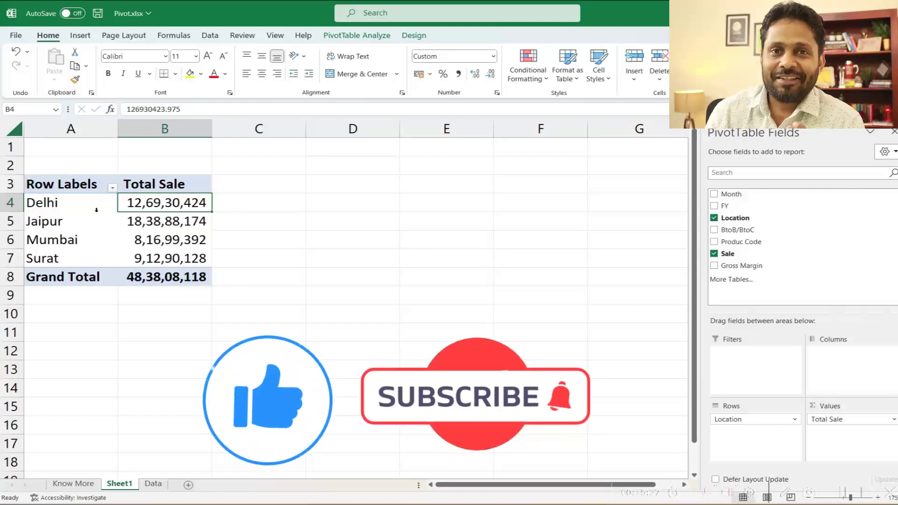
{"action": "left_click", "coordinate": [126, 224]}
{"action": "left_click", "coordinate": [172, 236]}
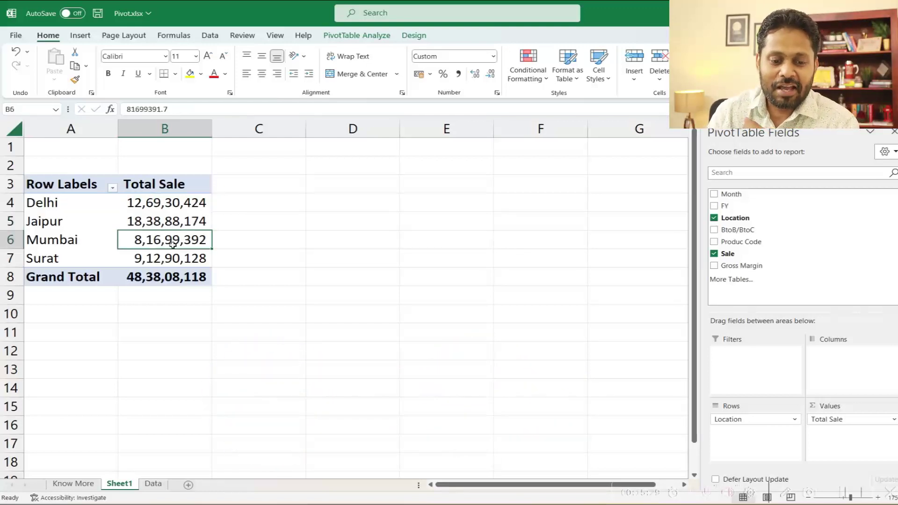
{"action": "left_click", "coordinate": [173, 253]}
{"action": "left_click", "coordinate": [169, 183]}
{"action": "mouse_move", "coordinate": [167, 203]}
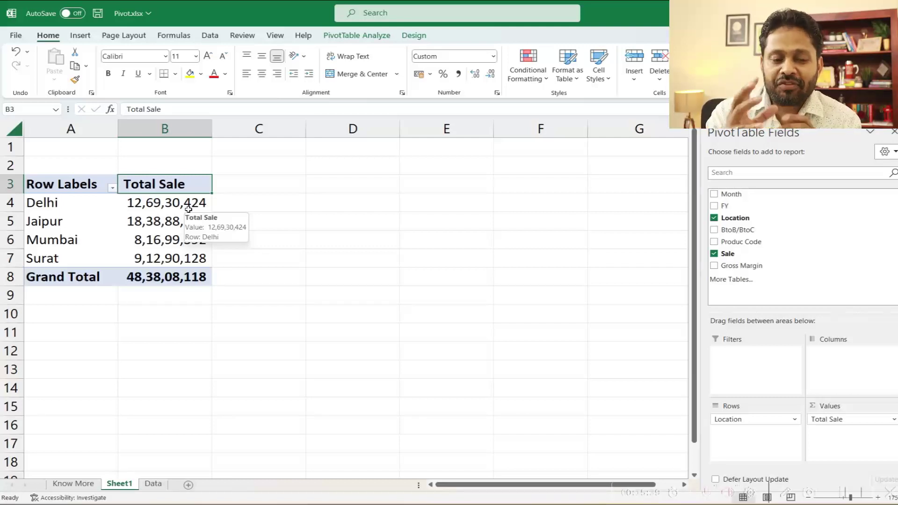
{"action": "left_click", "coordinate": [188, 209]}
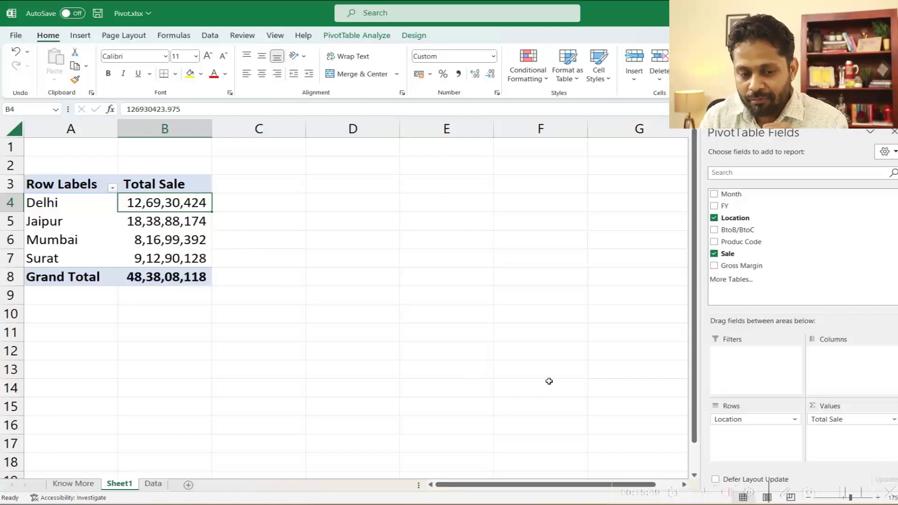
{"action": "right_click", "coordinate": [180, 209]}
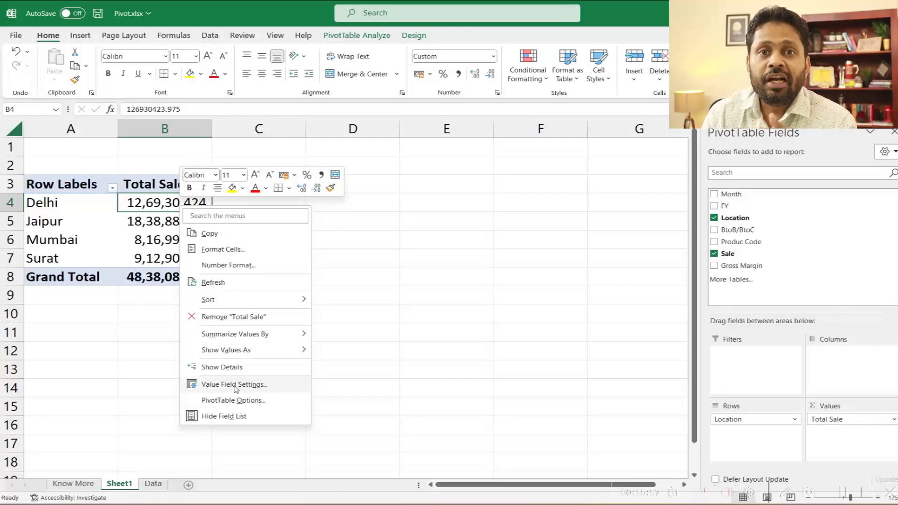
Step: Change the Sale summary from Sum to Average in Value Field Settings
{"action": "left_click", "coordinate": [236, 384]}
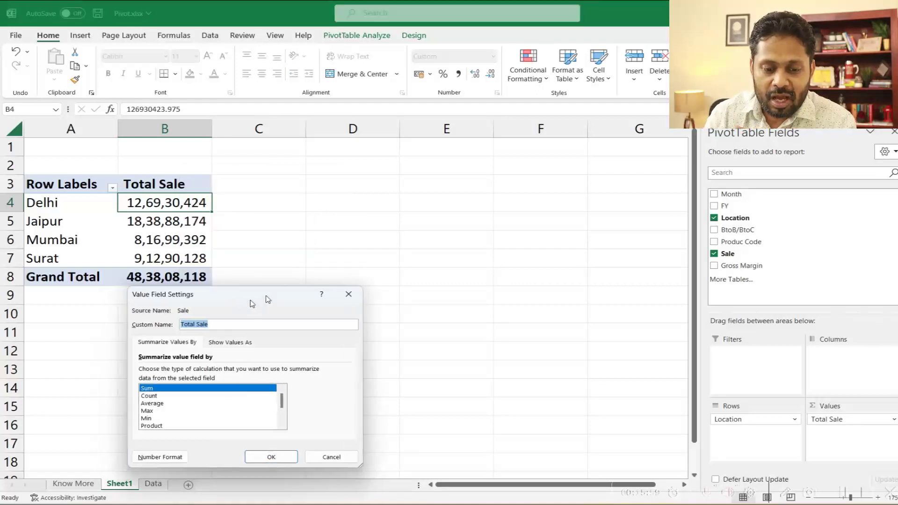
{"action": "left_click_drag", "start_coordinate": [254, 300], "coordinate": [415, 176]}
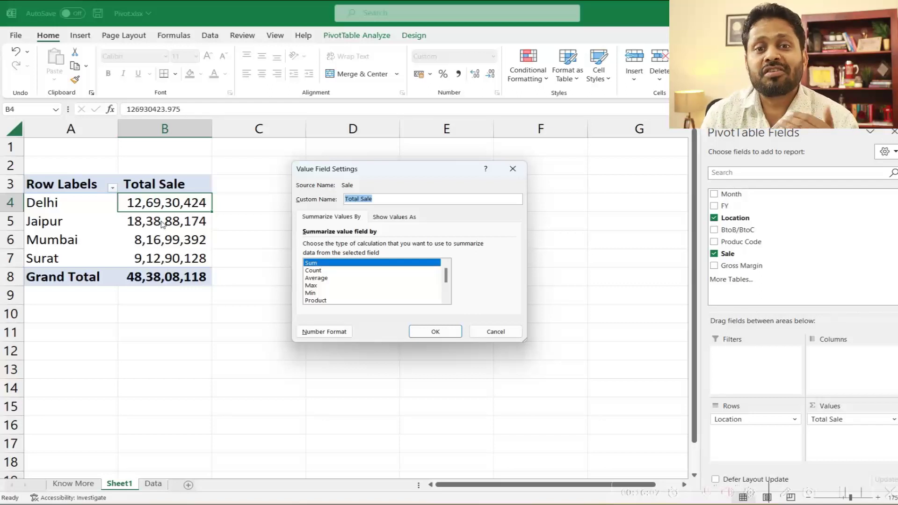
{"action": "left_click", "coordinate": [323, 278]}
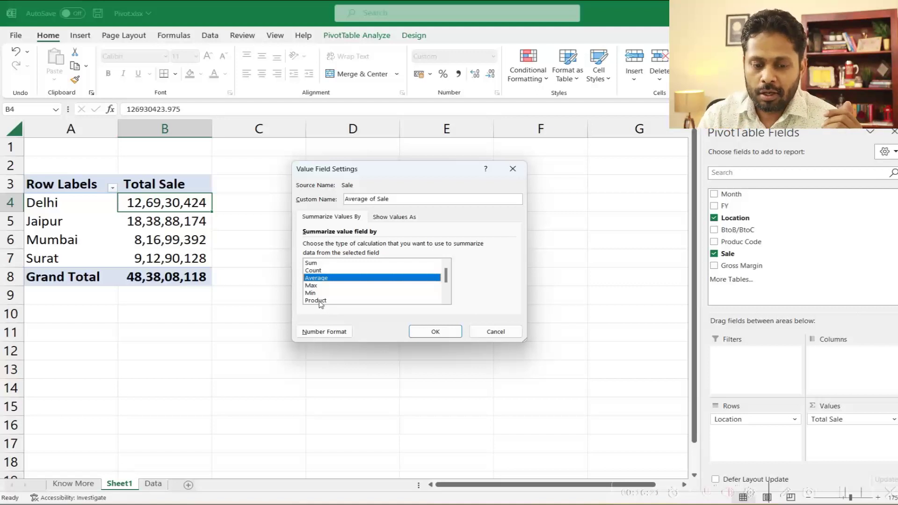
{"action": "left_click", "coordinate": [448, 333]}
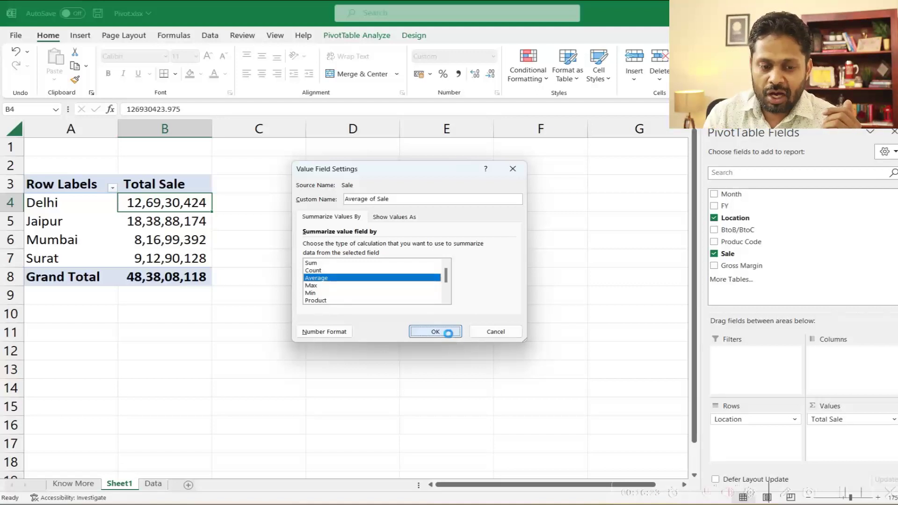
{"action": "mouse_move", "coordinate": [197, 220]}
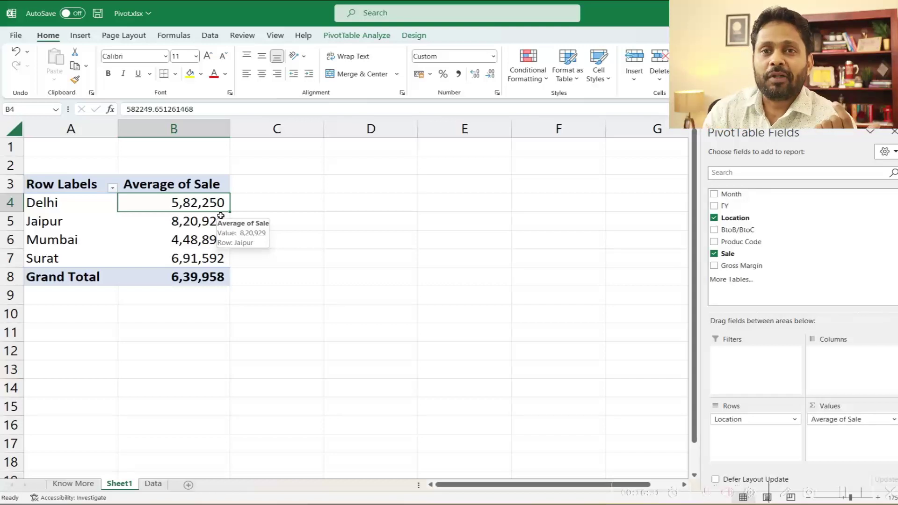
Step: Switch the Sale summary to Count: Delhi 218, Jaipur 224, Mumbai 182, Surat 132
{"action": "right_click", "coordinate": [225, 204]}
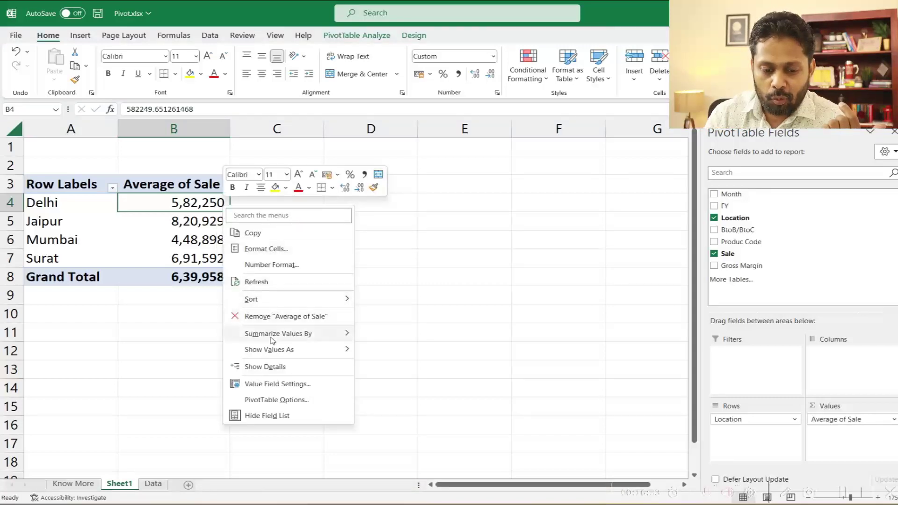
{"action": "left_click", "coordinate": [266, 383]}
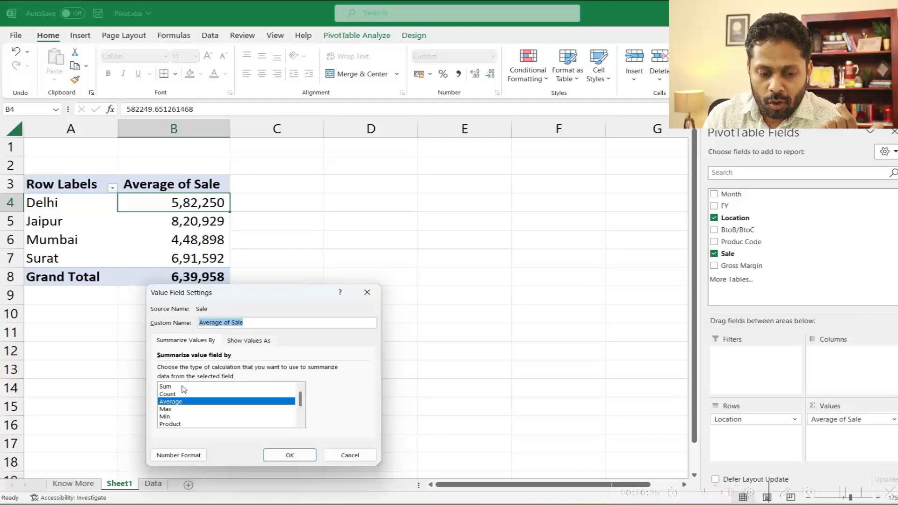
{"action": "left_click", "coordinate": [174, 394]}
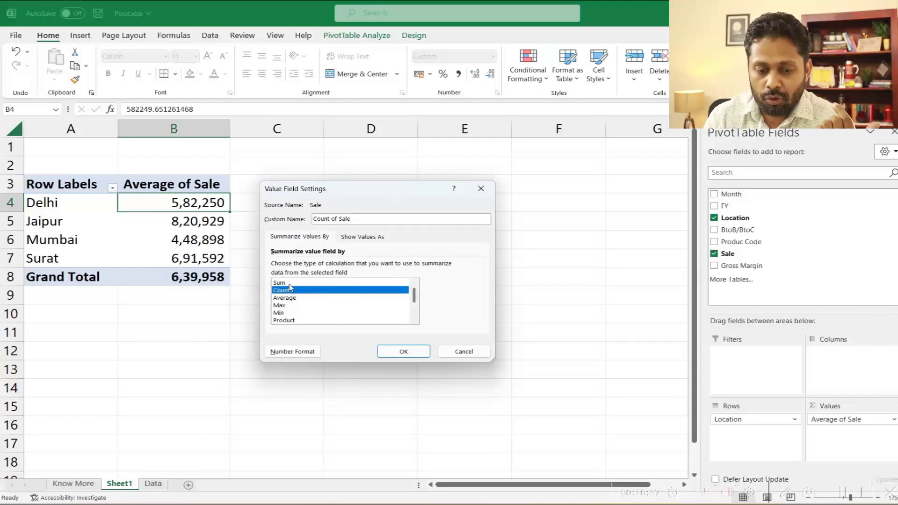
{"action": "left_click", "coordinate": [392, 351]}
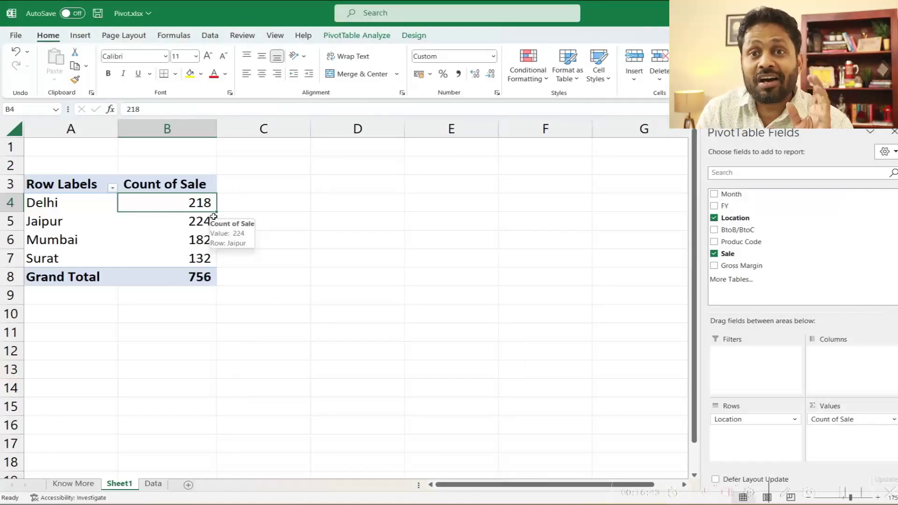
{"action": "left_click", "coordinate": [186, 227]}
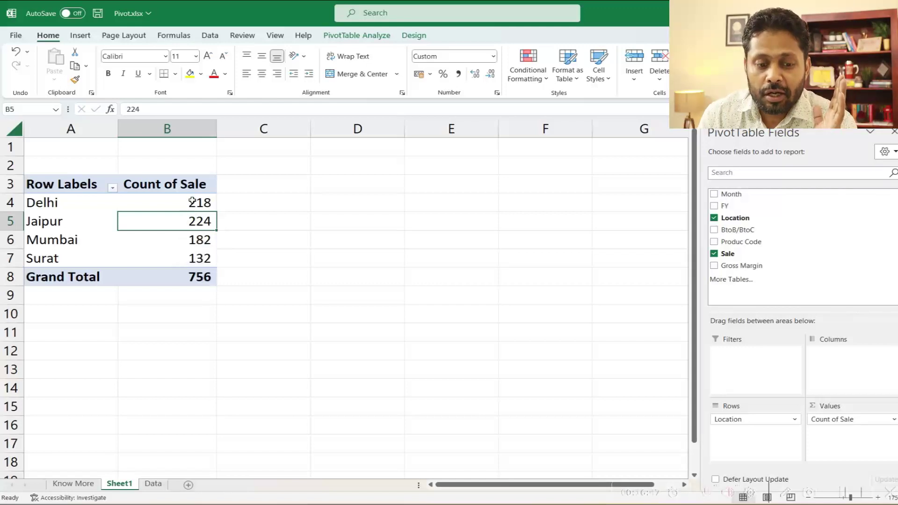
{"action": "left_click", "coordinate": [188, 183]}
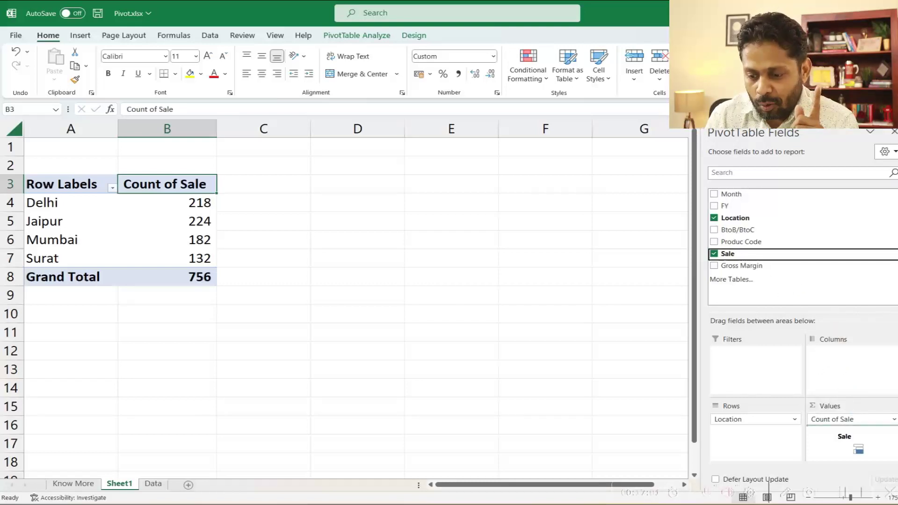
Step: Add Sale to Values as Sum of Sale beside Count of Sale
{"action": "left_click_drag", "start_coordinate": [741, 255], "coordinate": [841, 433]}
{"action": "left_click", "coordinate": [249, 202]}
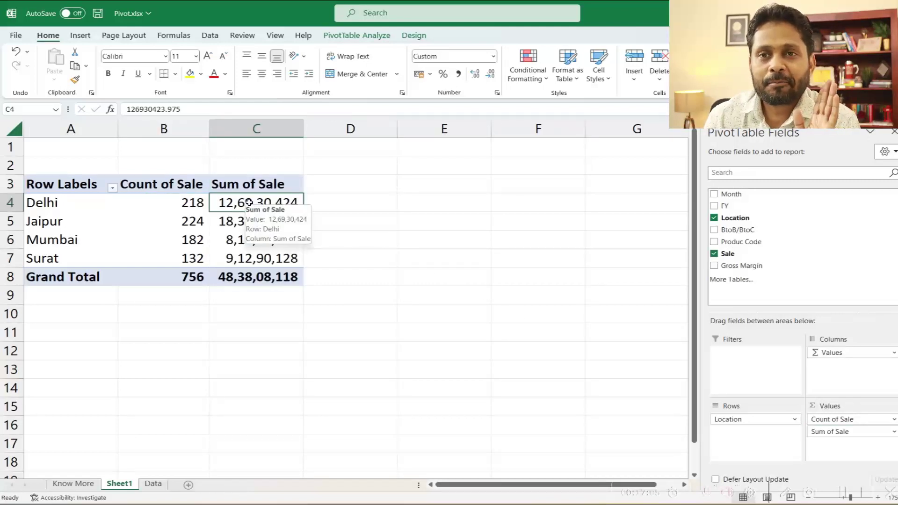
{"action": "left_click", "coordinate": [262, 185]}
{"action": "left_click", "coordinate": [166, 188]}
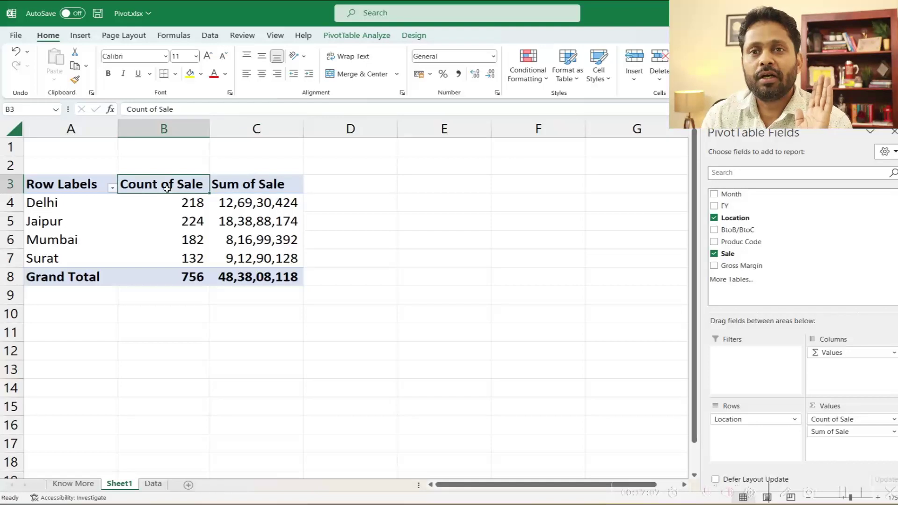
{"action": "left_click", "coordinate": [250, 201]}
Step: Add Sale to Values again and summarize it as Average of Sale2
{"action": "mouse_move", "coordinate": [741, 255]}
{"action": "left_mouse_down"}
{"action": "mouse_move", "coordinate": [783, 283]}
{"action": "mouse_move", "coordinate": [870, 454]}
{"action": "left_mouse_up"}
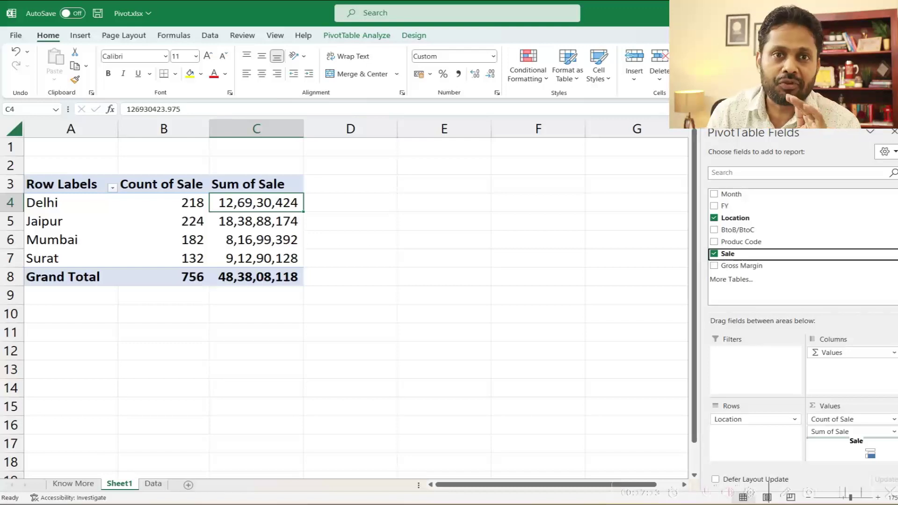
{"action": "left_click_drag", "start_coordinate": [869, 454], "coordinate": [870, 453]}
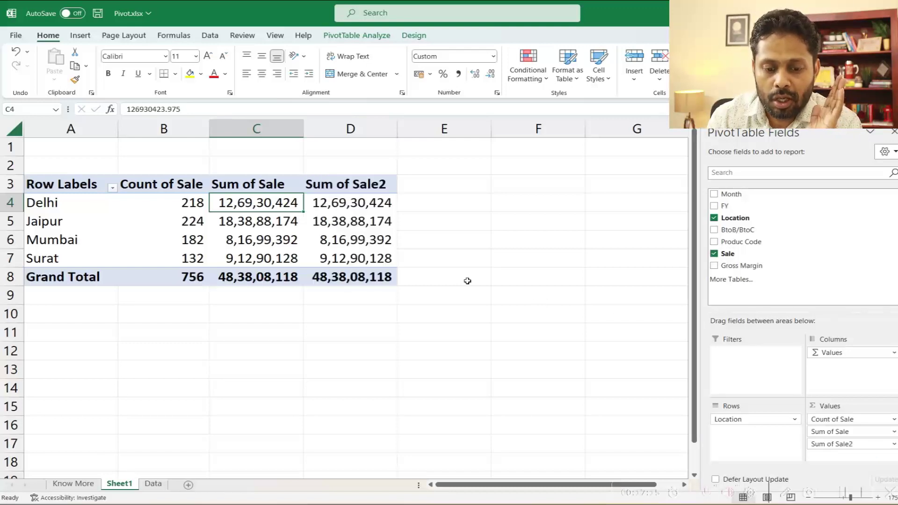
{"action": "left_click", "coordinate": [332, 188]}
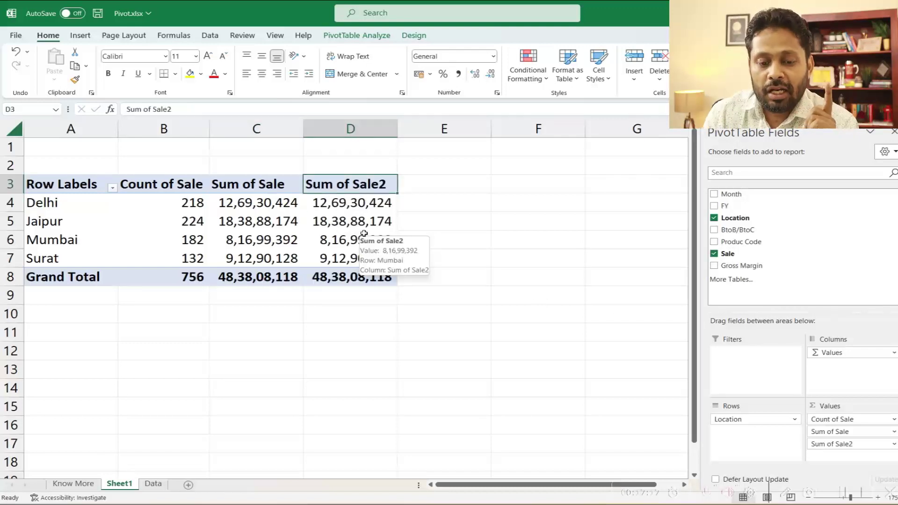
{"action": "right_click", "coordinate": [347, 208]}
{"action": "left_click", "coordinate": [421, 384]}
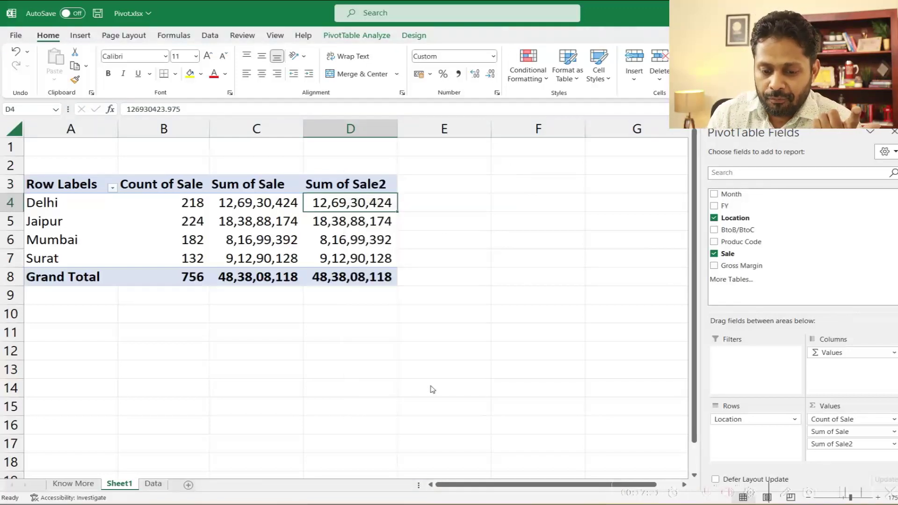
{"action": "left_click", "coordinate": [338, 403]}
{"action": "left_click", "coordinate": [453, 452]}
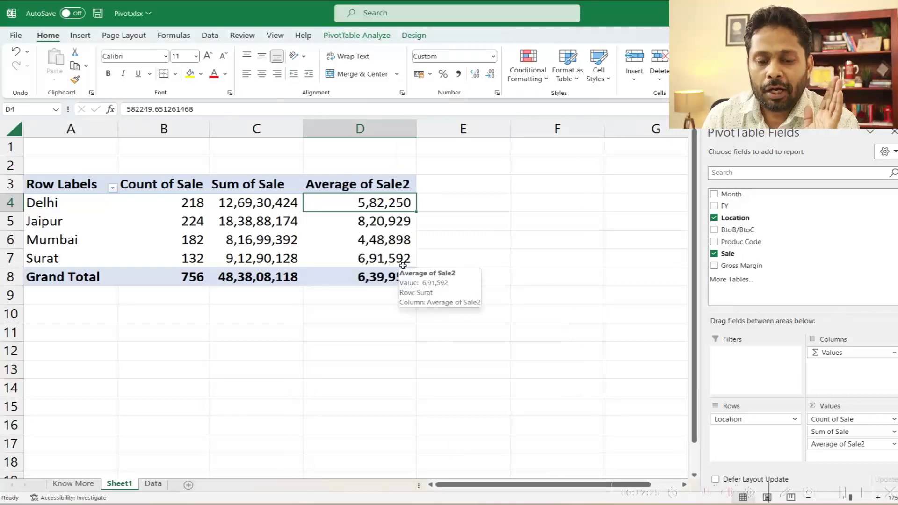
{"action": "left_click", "coordinate": [361, 190]}
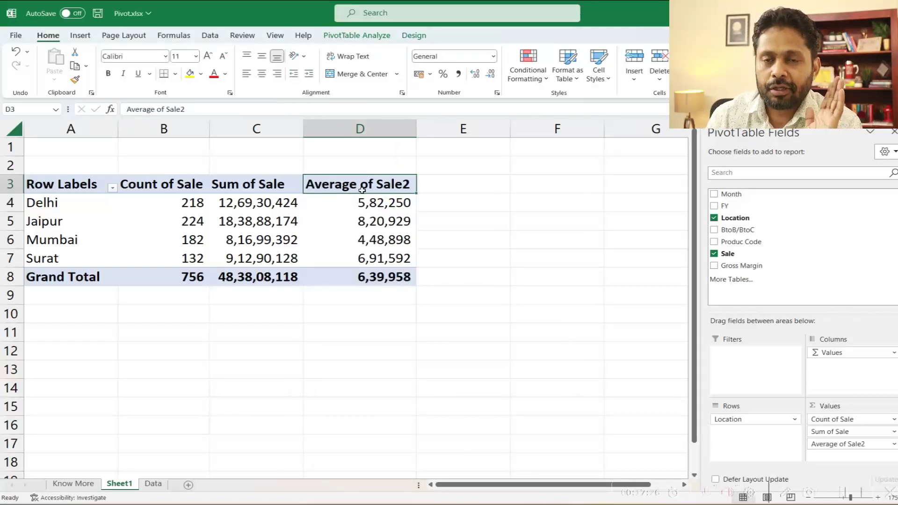
Step: Move Sum of Sale to the top of the Values area as the first column
{"action": "left_click", "coordinate": [176, 183]}
{"action": "left_click", "coordinate": [226, 179]}
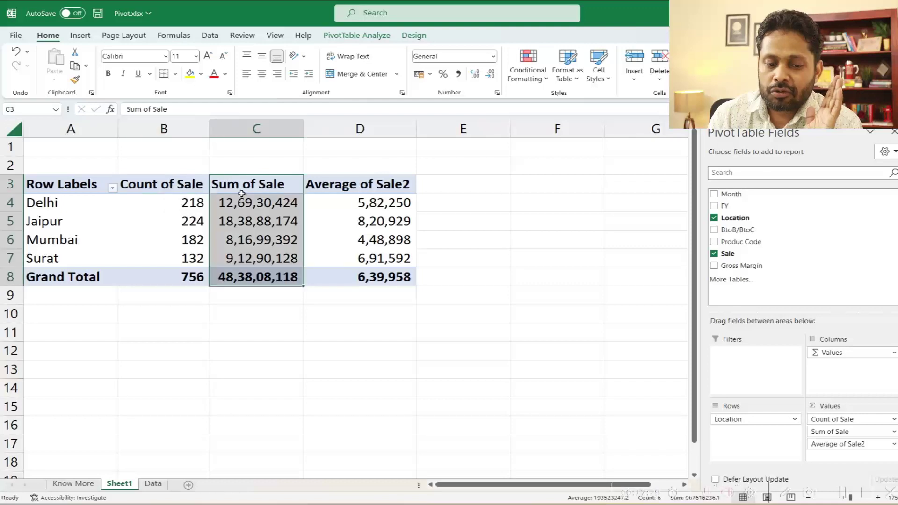
{"action": "left_click", "coordinate": [334, 189]}
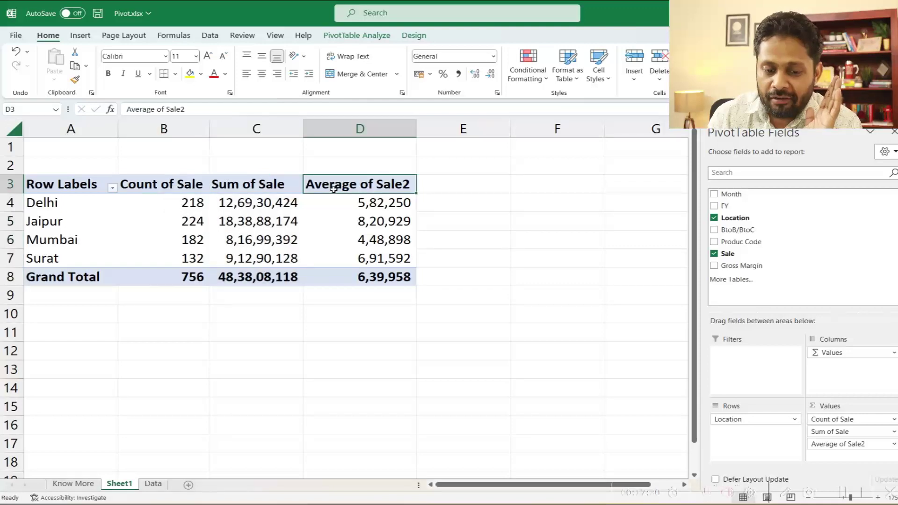
{"action": "left_click", "coordinate": [219, 185]}
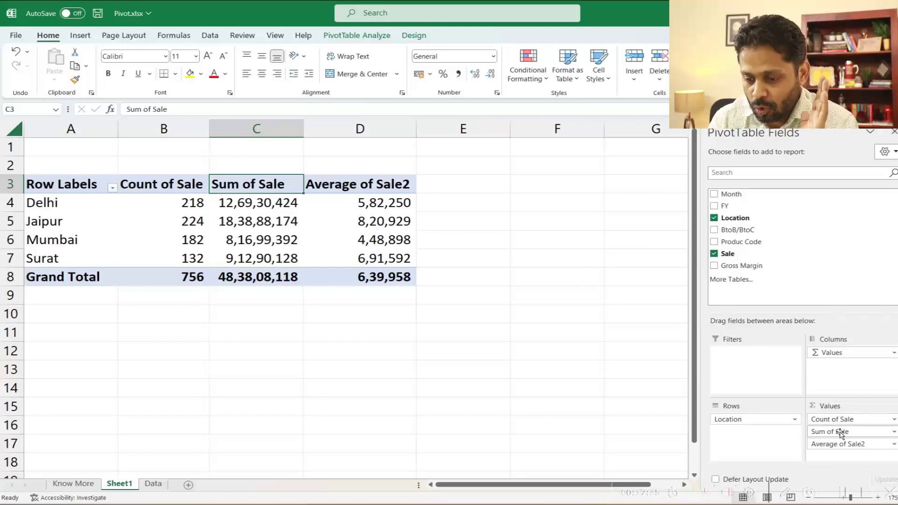
{"action": "mouse_move", "coordinate": [840, 434]}
{"action": "left_mouse_down"}
{"action": "mouse_move", "coordinate": [850, 426]}
{"action": "mouse_move", "coordinate": [839, 417]}
{"action": "left_mouse_up"}
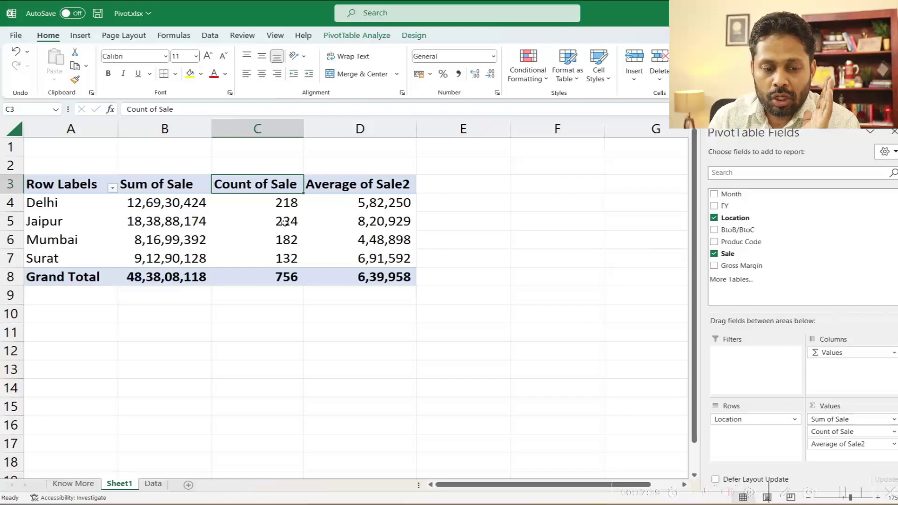
Step: Move the Average of Sale2 column ahead of Count of Sale
{"action": "left_click", "coordinate": [179, 179]}
{"action": "left_click", "coordinate": [318, 185]}
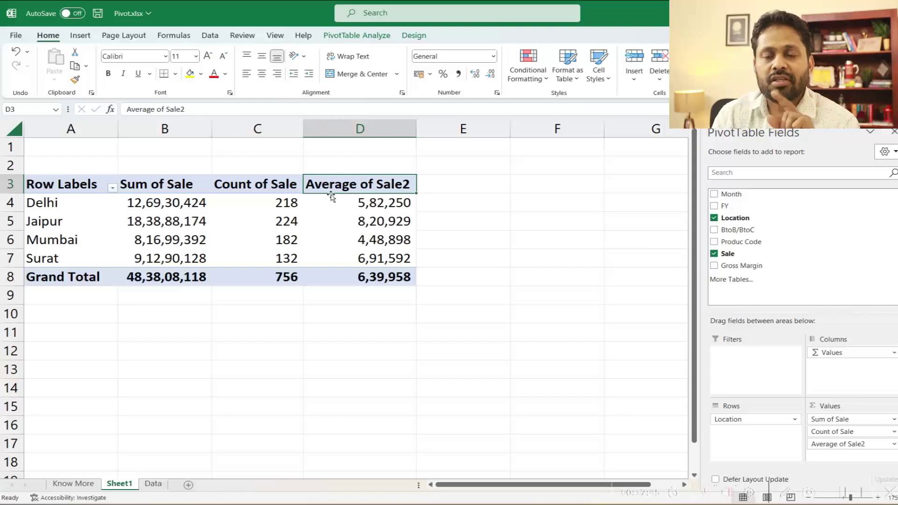
{"action": "left_click_drag", "start_coordinate": [330, 196], "coordinate": [295, 206]}
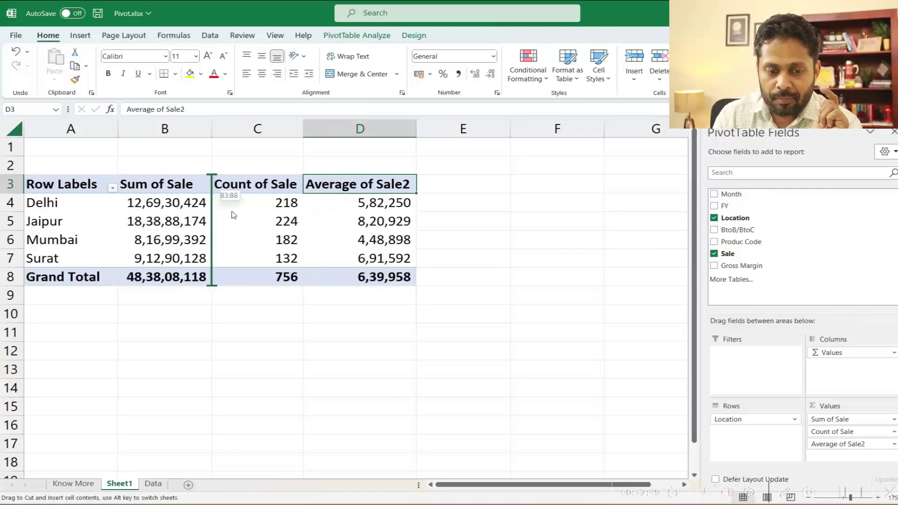
{"action": "left_click_drag", "start_coordinate": [251, 212], "coordinate": [236, 208]}
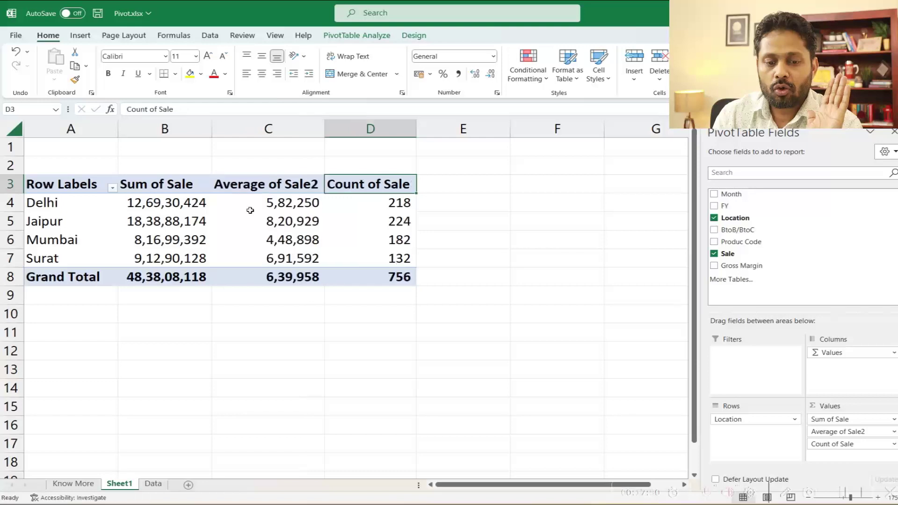
{"action": "left_click", "coordinate": [267, 187]}
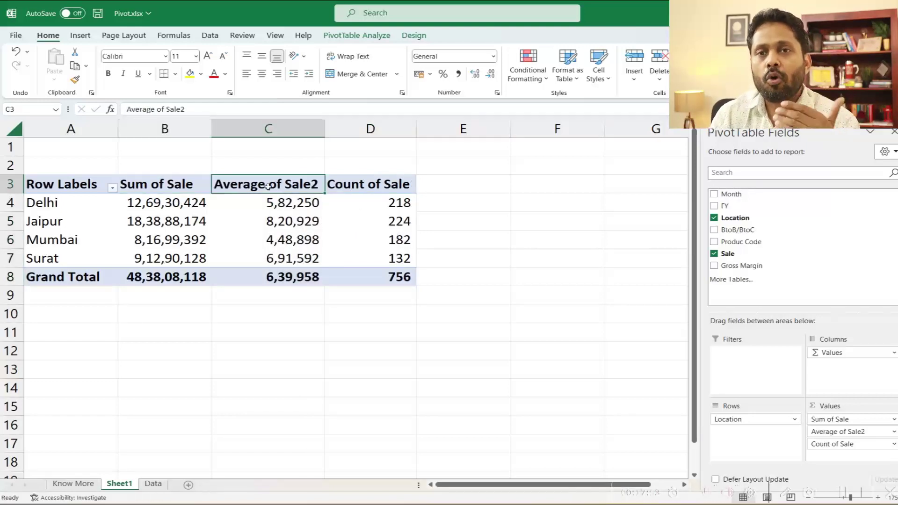
{"action": "left_click", "coordinate": [350, 183]}
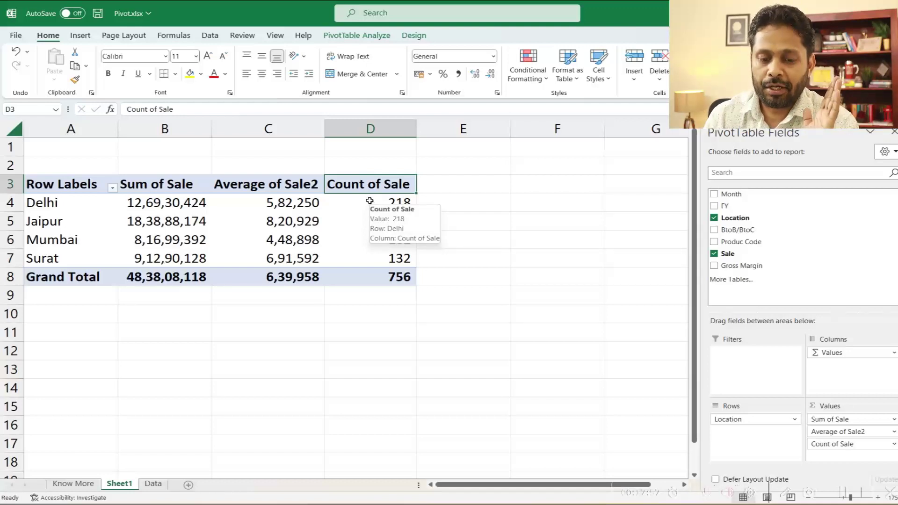
Step: Review each location's sale totals and grand total, then add Sale again as Sum of Sale2
{"action": "left_click", "coordinate": [314, 205]}
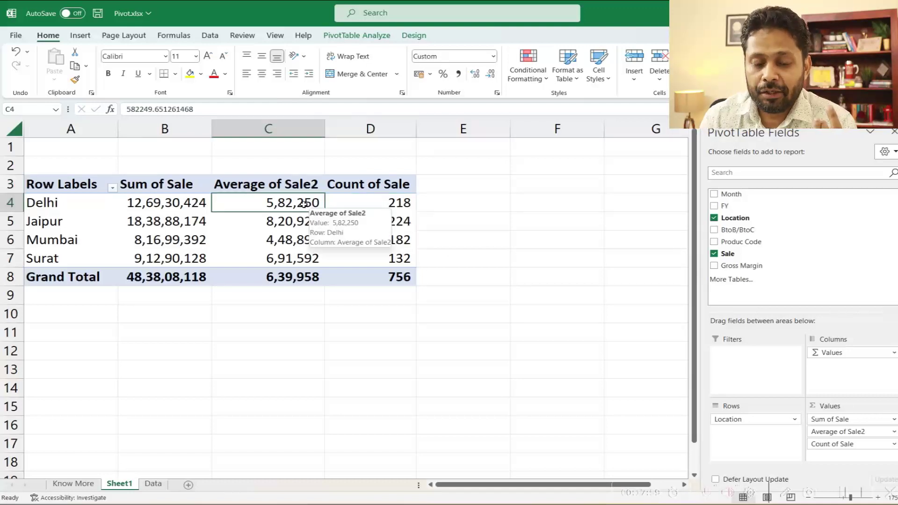
{"action": "left_click", "coordinate": [180, 216]}
{"action": "left_click", "coordinate": [175, 203]}
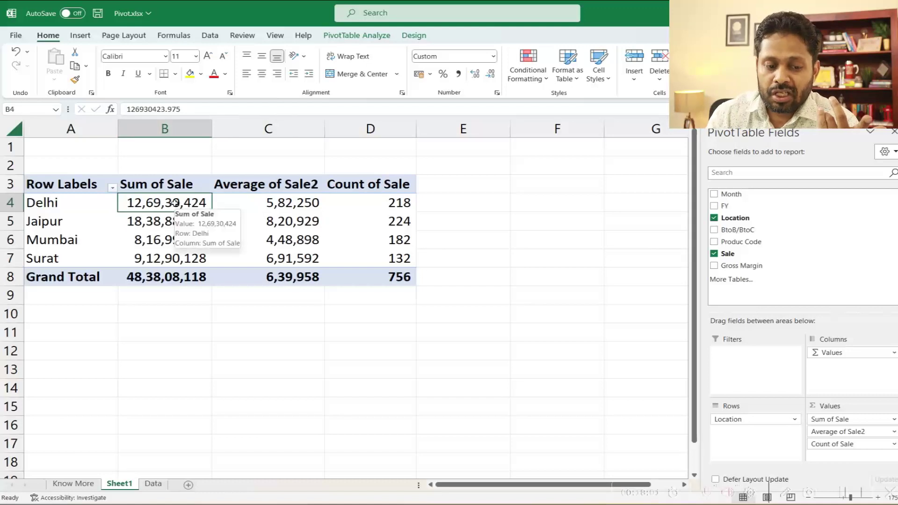
{"action": "left_click_drag", "start_coordinate": [174, 202], "coordinate": [159, 261]}
{"action": "left_click", "coordinate": [156, 279]}
{"action": "left_click", "coordinate": [179, 202]}
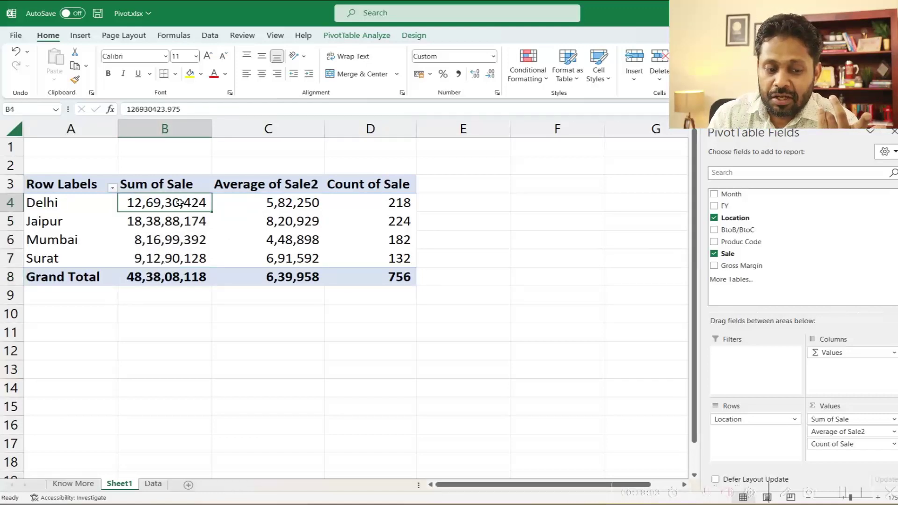
{"action": "left_click", "coordinate": [157, 231]}
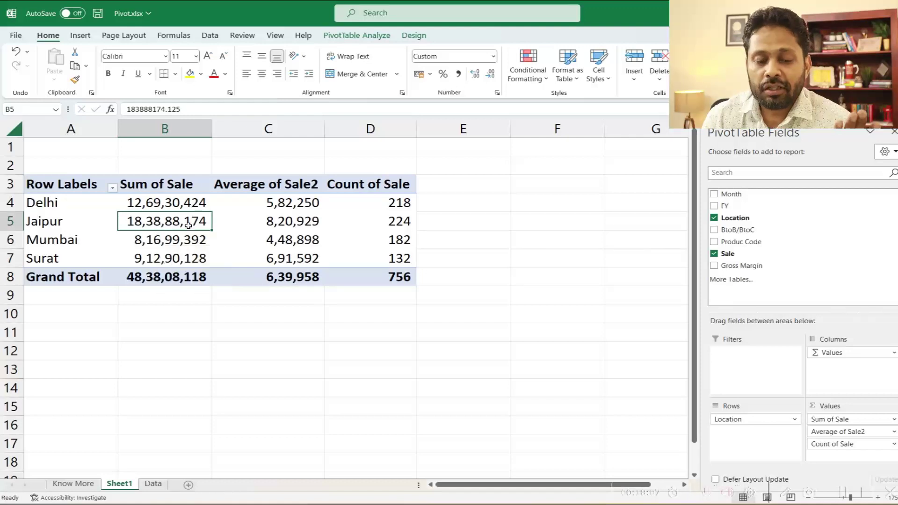
{"action": "left_click", "coordinate": [185, 205]}
{"action": "left_click", "coordinate": [180, 280]}
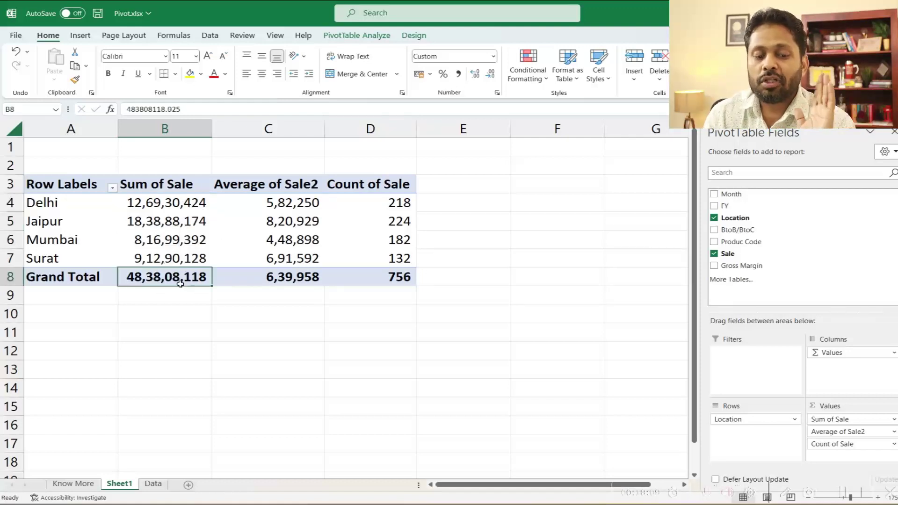
{"action": "left_click", "coordinate": [184, 210]}
{"action": "mouse_move", "coordinate": [729, 254]}
{"action": "left_mouse_down"}
{"action": "mouse_move", "coordinate": [806, 302]}
{"action": "mouse_move", "coordinate": [828, 447]}
{"action": "left_mouse_up"}
Step: Show Sum of Sale2 values as % of Column Total
{"action": "left_click", "coordinate": [493, 202]}
{"action": "mouse_move", "coordinate": [474, 203]}
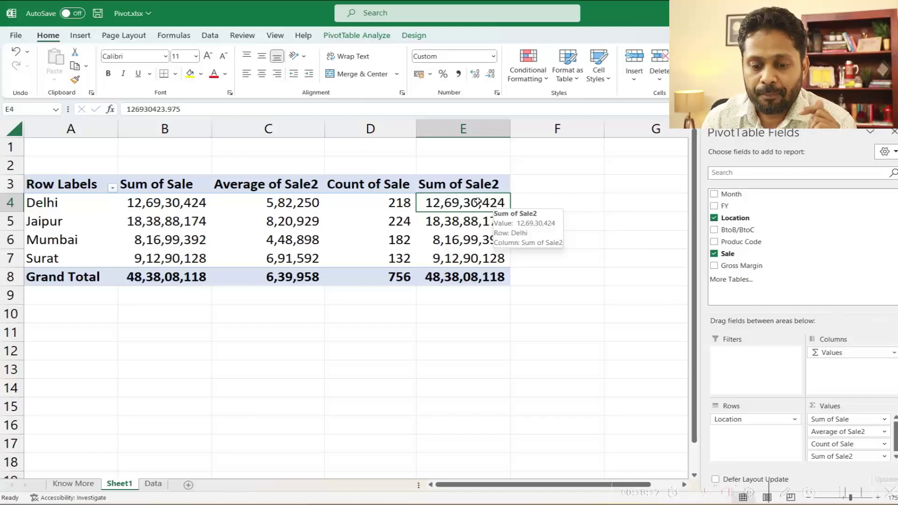
{"action": "right_click", "coordinate": [477, 203]}
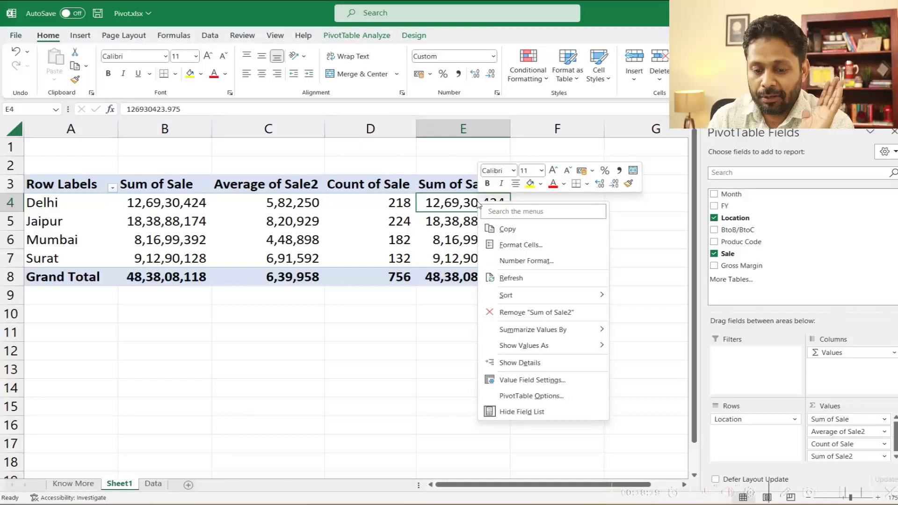
{"action": "mouse_move", "coordinate": [533, 296]}
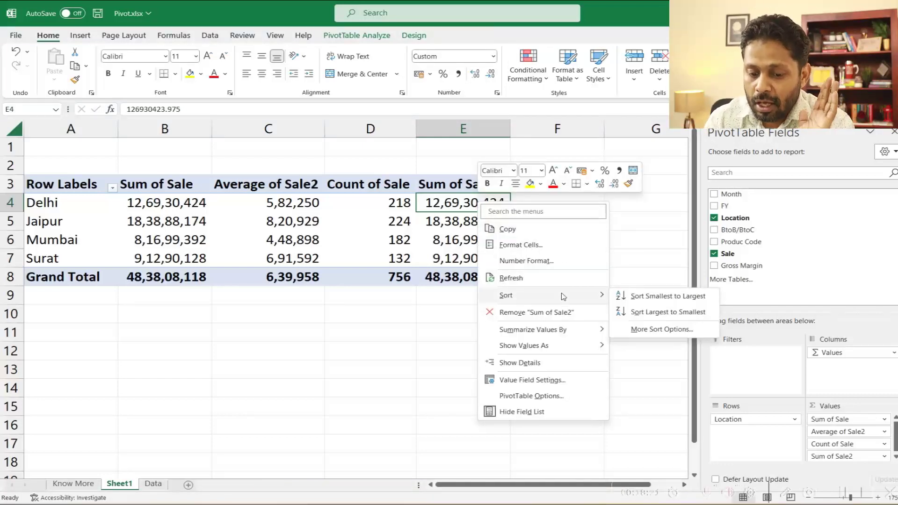
{"action": "left_click", "coordinate": [532, 380]}
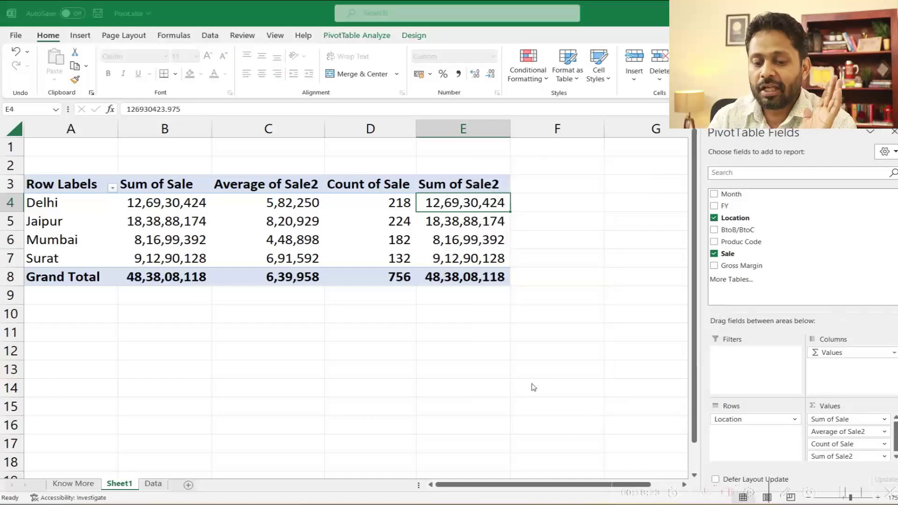
{"action": "left_click_drag", "start_coordinate": [500, 302], "coordinate": [277, 59]}
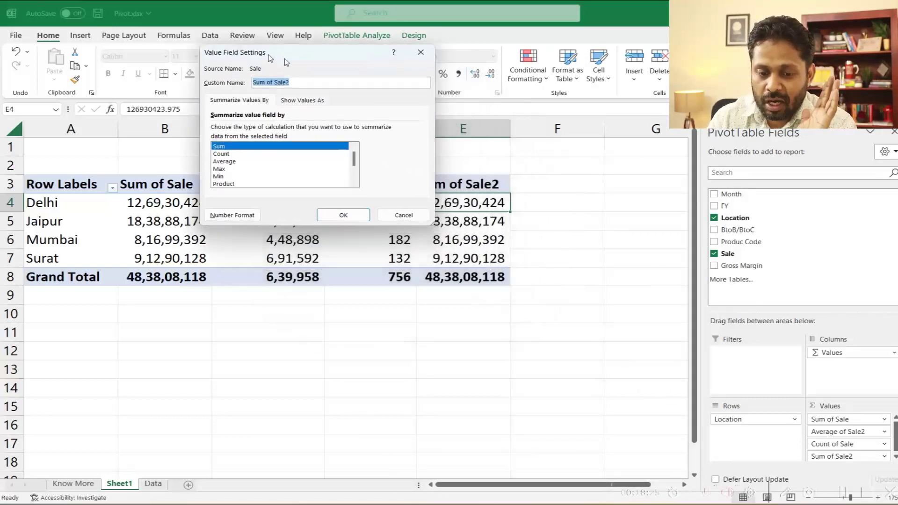
{"action": "left_click", "coordinate": [217, 93]}
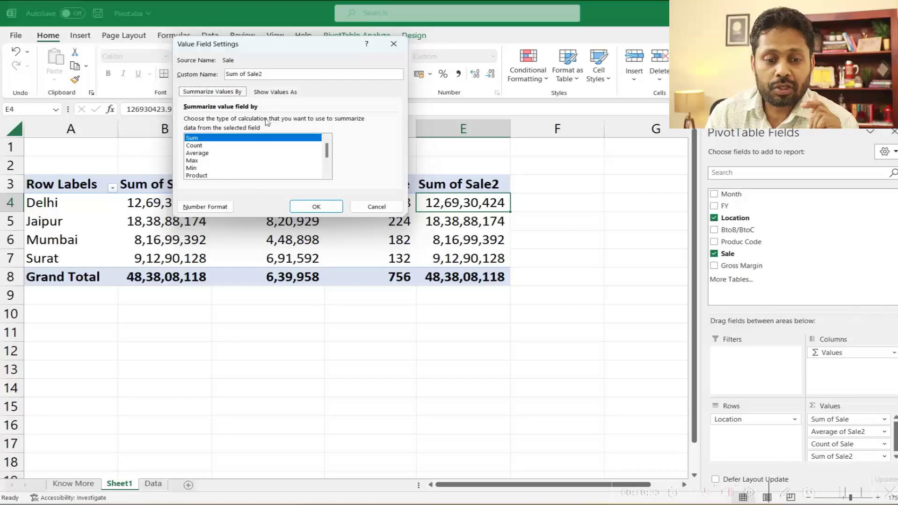
{"action": "left_click", "coordinate": [276, 92]}
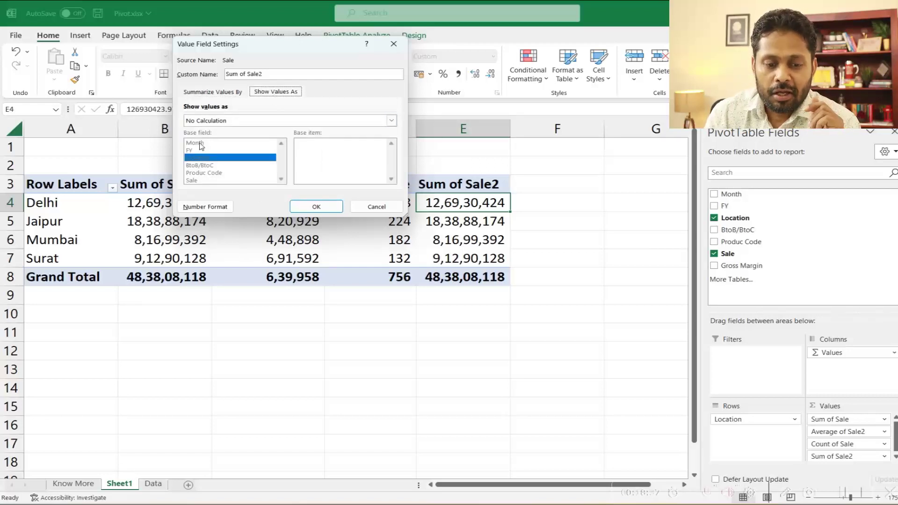
{"action": "left_click", "coordinate": [200, 121]}
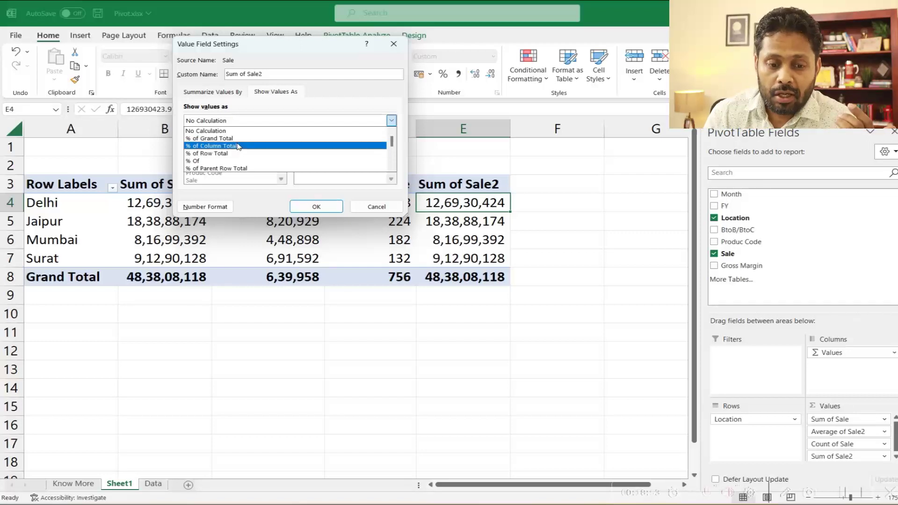
{"action": "left_click", "coordinate": [238, 139]}
{"action": "left_click", "coordinate": [310, 204]}
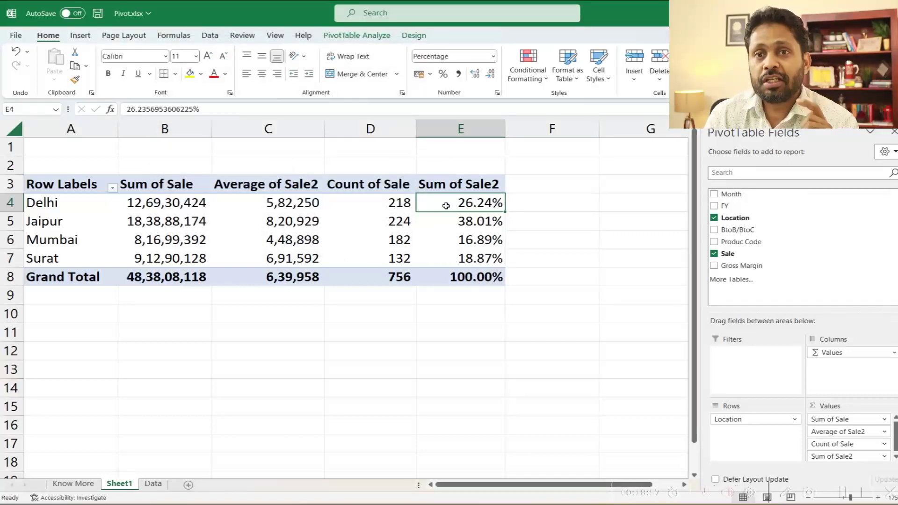
Step: Check each location's percentage share (Jaipur 38.01%) and add BtoB/BtoC to Rows
{"action": "left_click", "coordinate": [153, 207]}
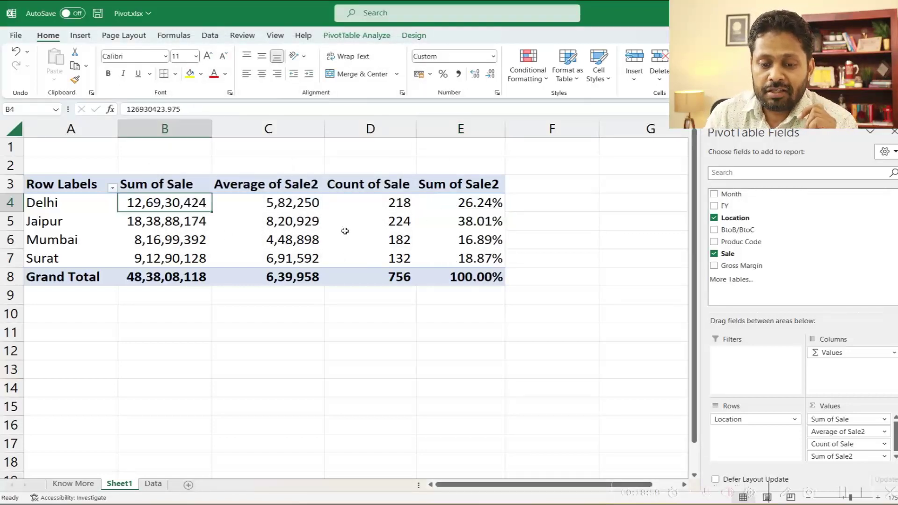
{"action": "left_click", "coordinate": [486, 200]}
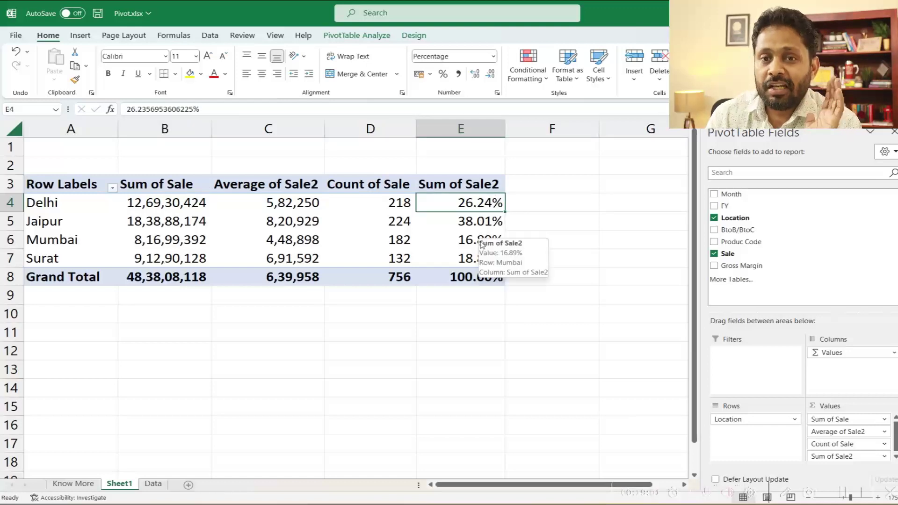
{"action": "key", "text": "Down"}
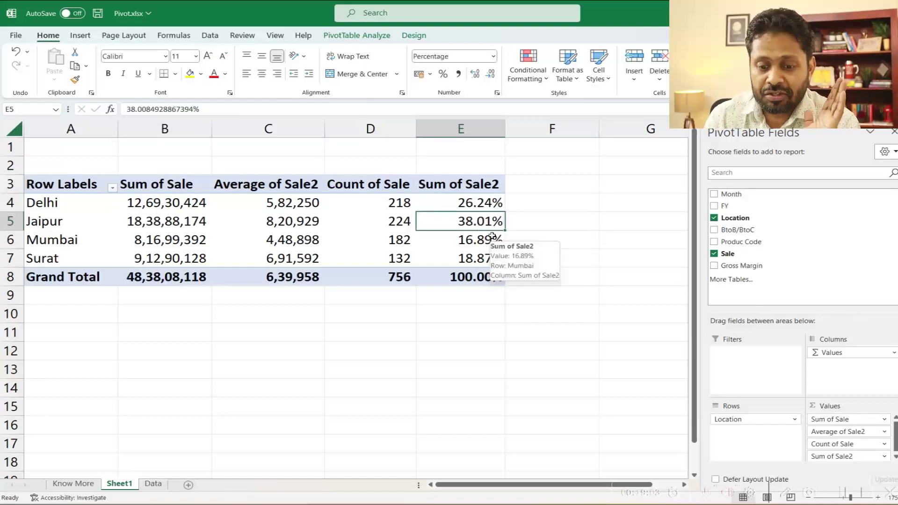
{"action": "key", "text": "Down"}
{"action": "left_click", "coordinate": [493, 255]}
{"action": "mouse_move", "coordinate": [460, 276]}
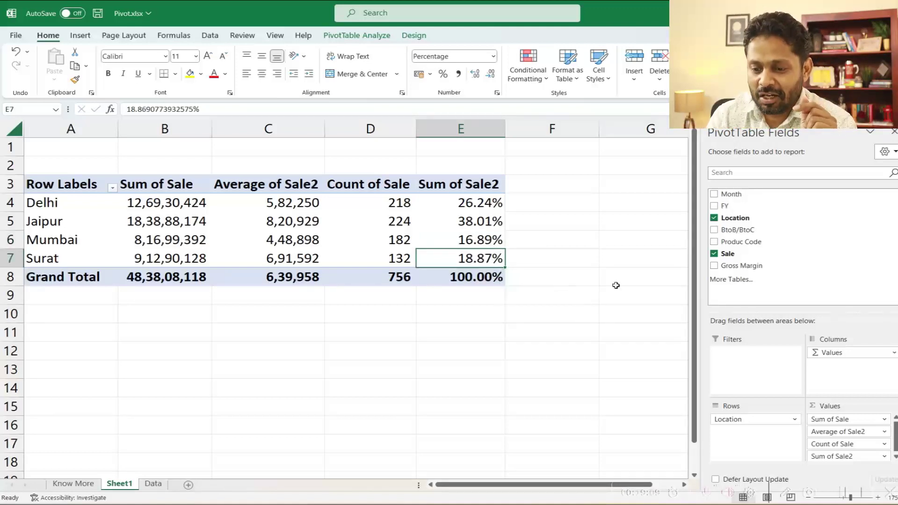
{"action": "mouse_move", "coordinate": [737, 229]}
{"action": "left_mouse_down"}
{"action": "mouse_move", "coordinate": [774, 438]}
{"action": "mouse_move", "coordinate": [762, 431]}
{"action": "left_mouse_up"}
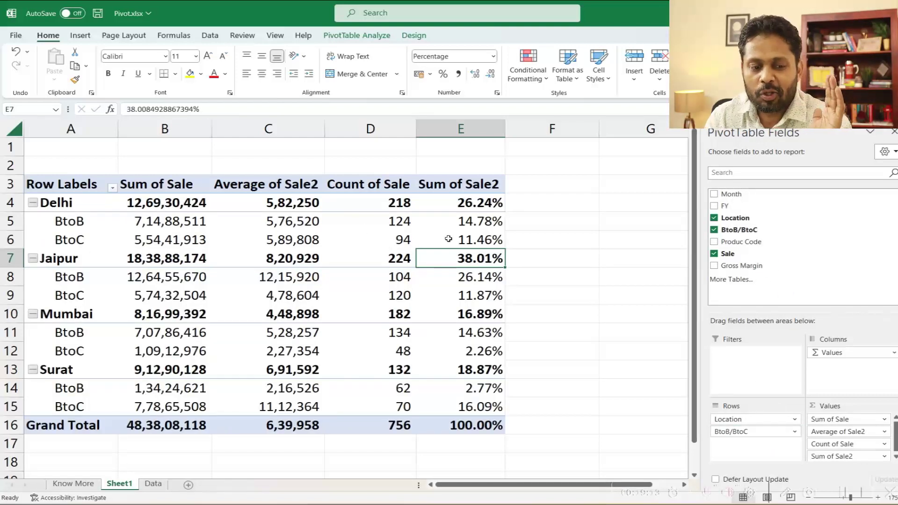
Step: Check Delhi's BtoB share (14.78%) and BtoC share (11.46%) of total sales
{"action": "left_click", "coordinate": [464, 218]}
{"action": "left_click", "coordinate": [477, 242]}
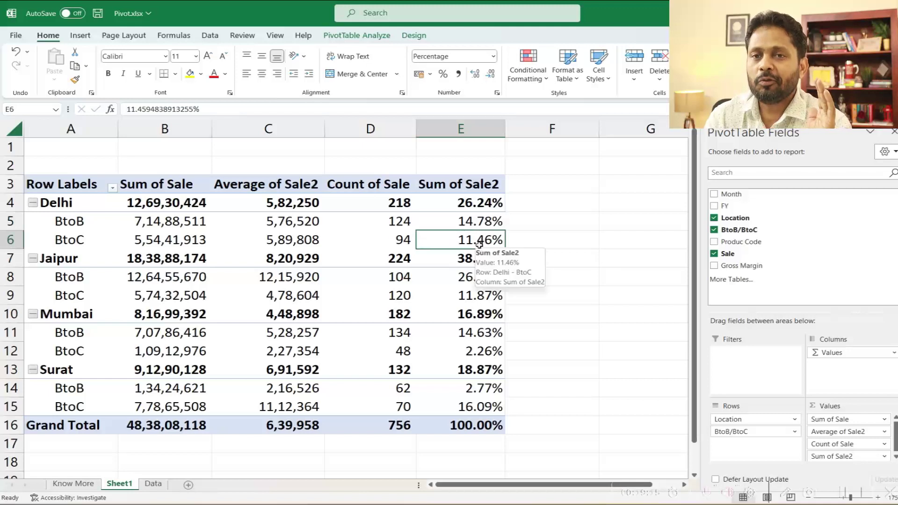